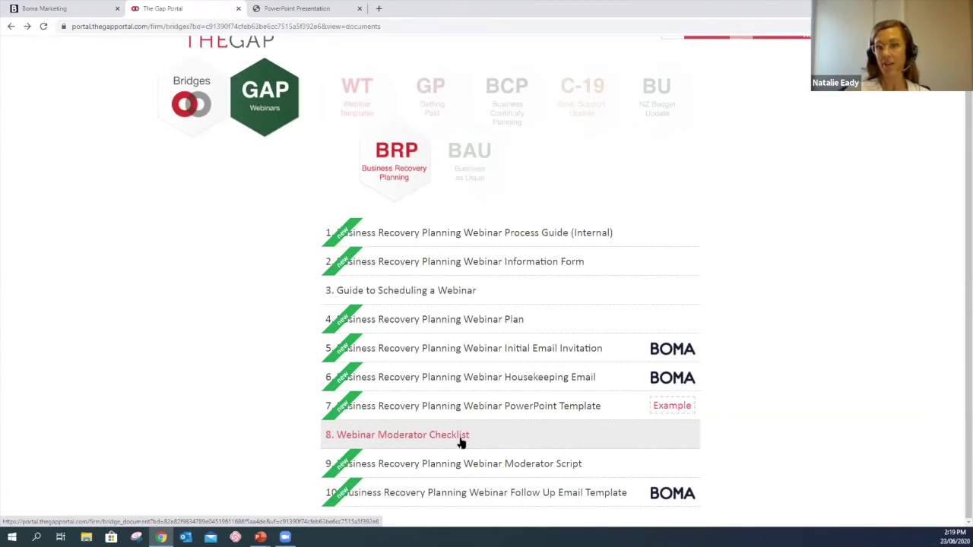
# Step: Review the Webinar Moderator Checklist from the Business Recovery Planning documents and return to the document list
pyautogui.click(460, 438)
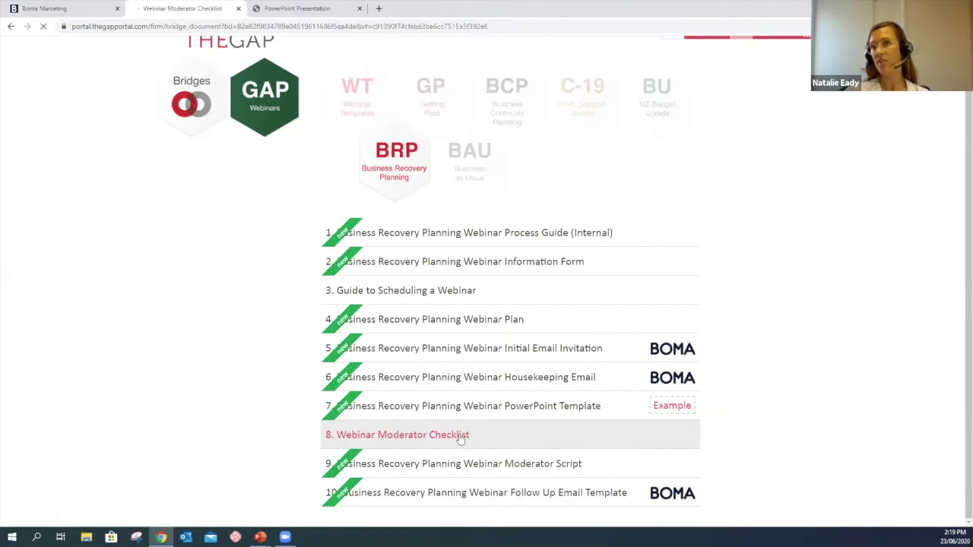
pyautogui.scroll(-5, 479, 453)
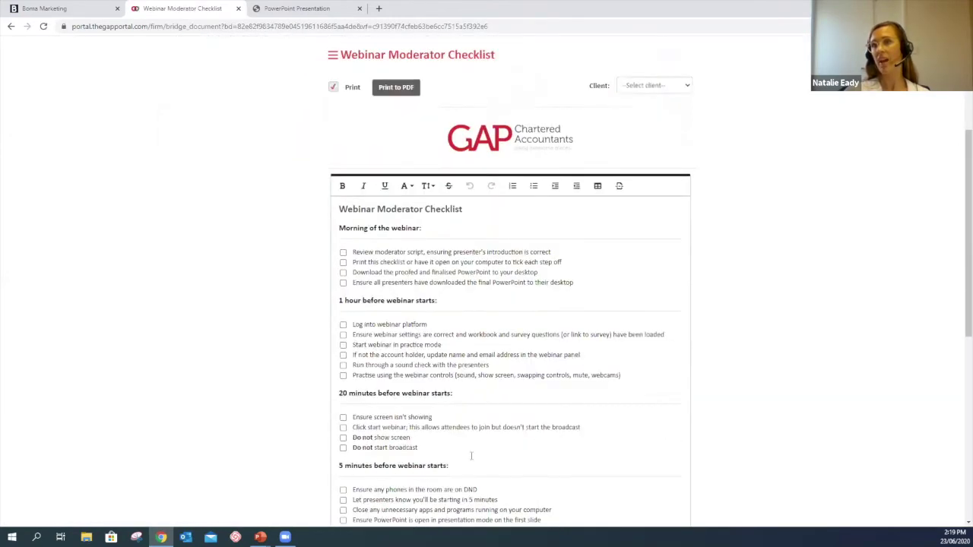
pyautogui.click(11, 27)
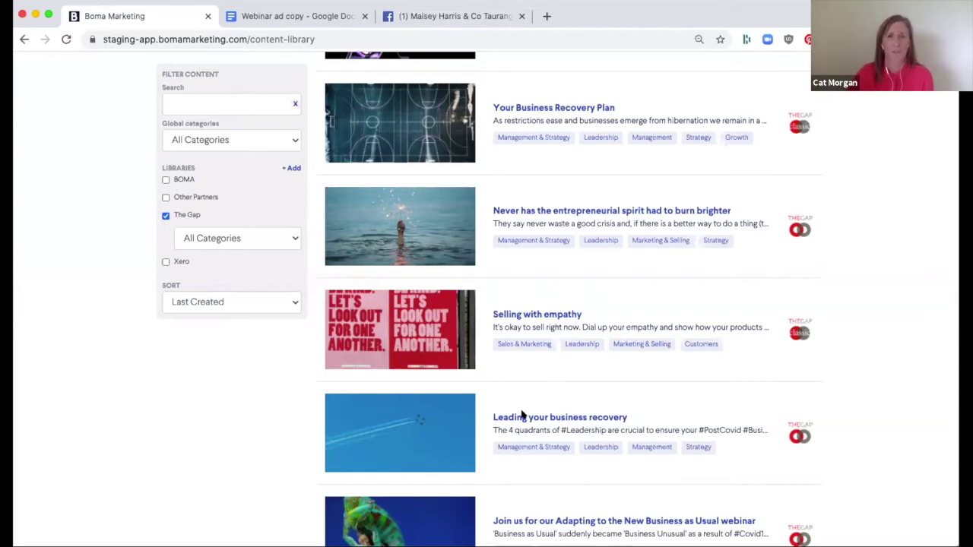
# Step: Leave the content library for the dashboard and create a new Social Media Ad campaign
pyautogui.scroll(10, 522, 413)
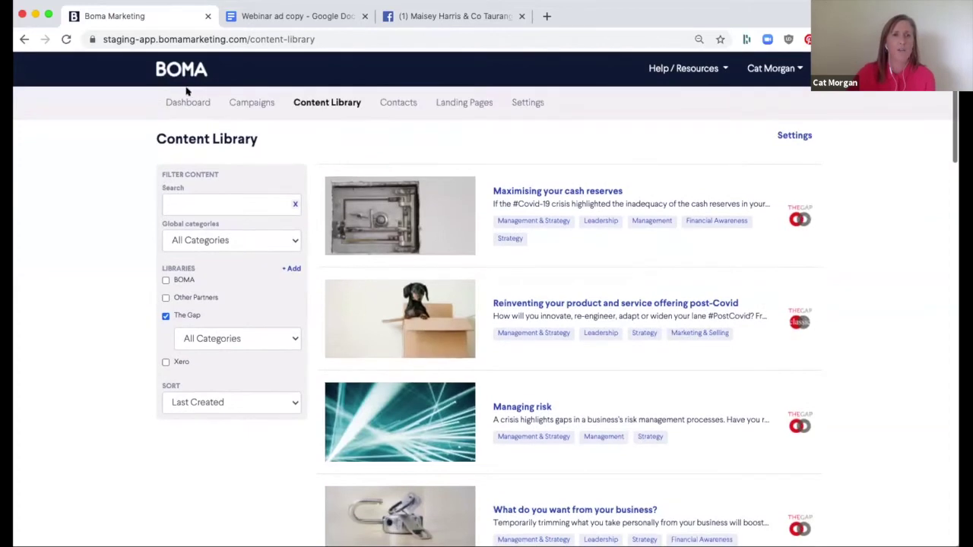
pyautogui.click(181, 100)
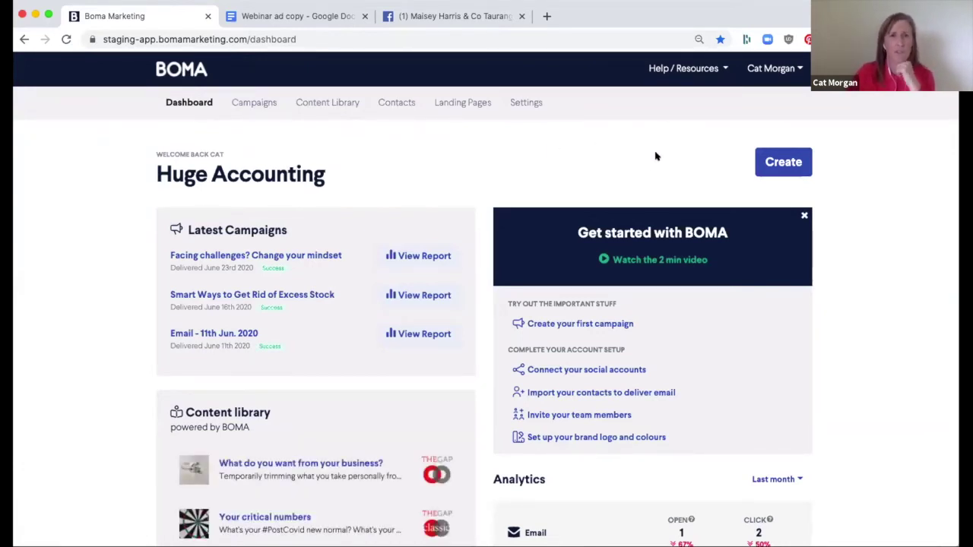
pyautogui.click(784, 162)
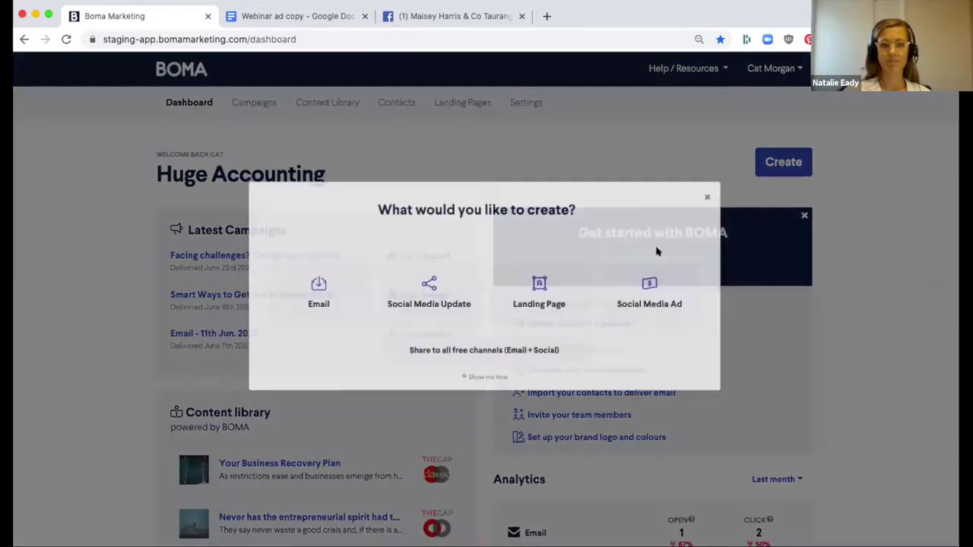
pyautogui.click(657, 313)
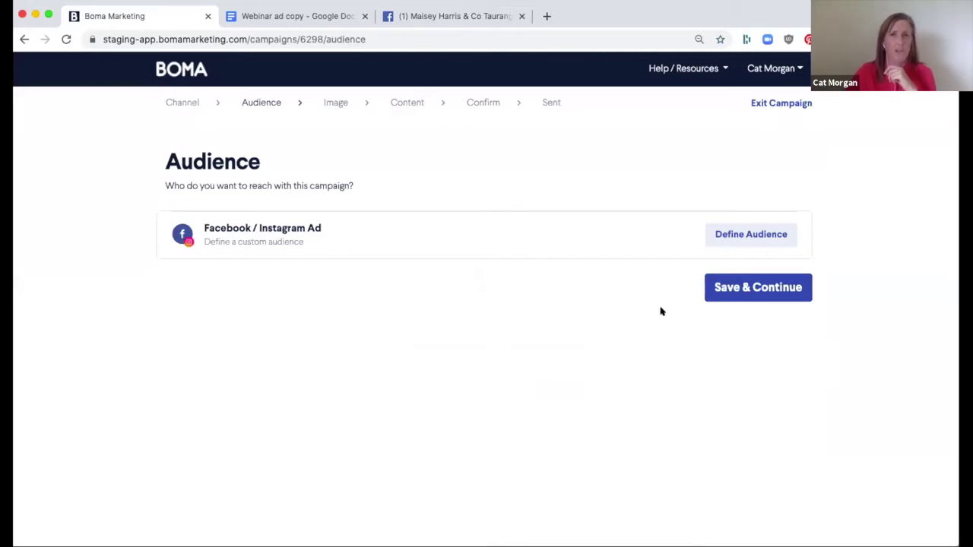
# Step: Start defining the campaign's custom audience and enable both the Facebook Ad and Instagram Ad placements
pyautogui.click(752, 233)
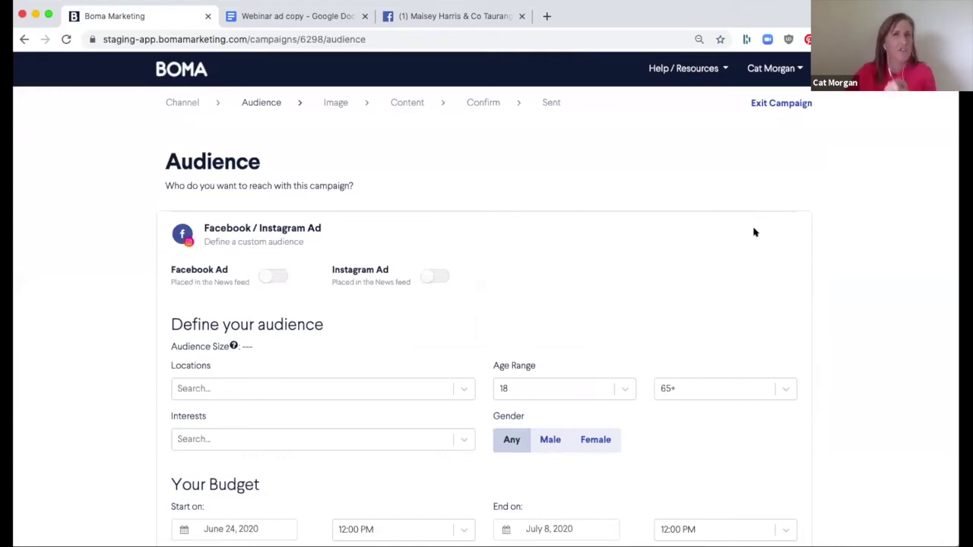
pyautogui.scroll(-2, 754, 232)
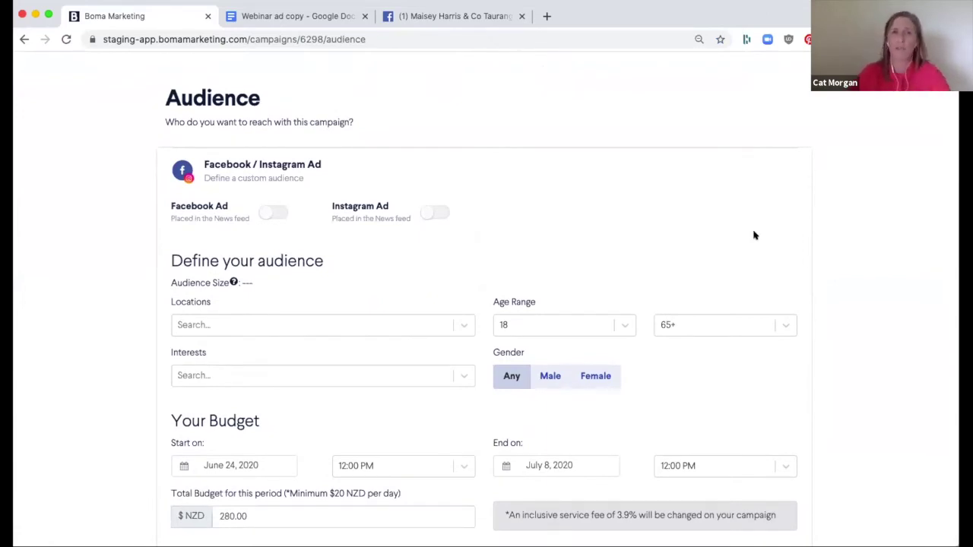
pyautogui.click(274, 212)
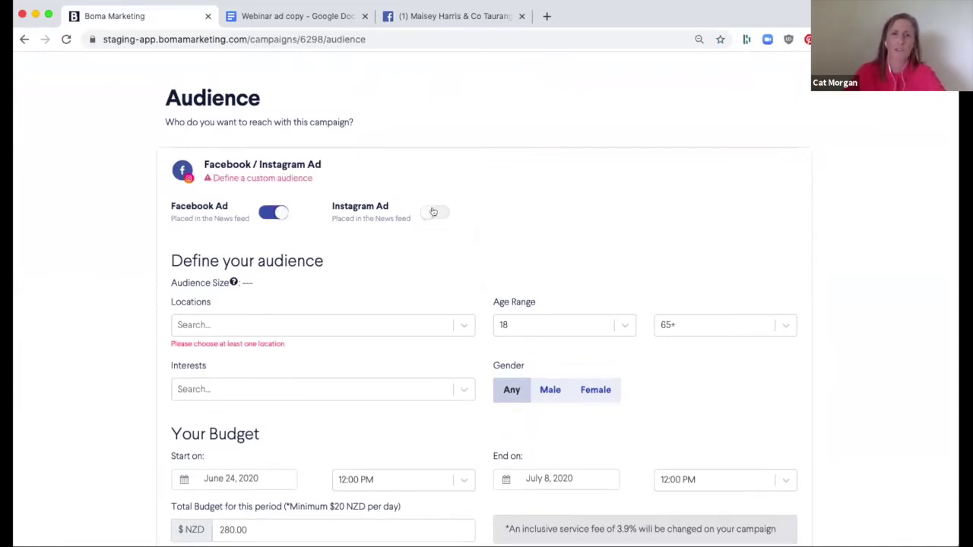
pyautogui.click(437, 212)
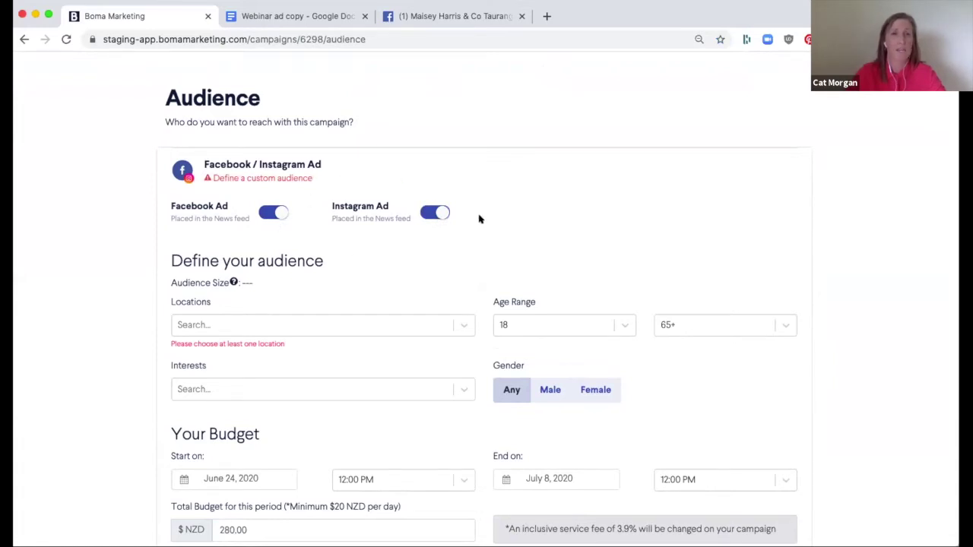
# Step: Set the ad audience's location to Auckland, Auckland Region, New Zealand
pyautogui.scroll(-2, 479, 219)
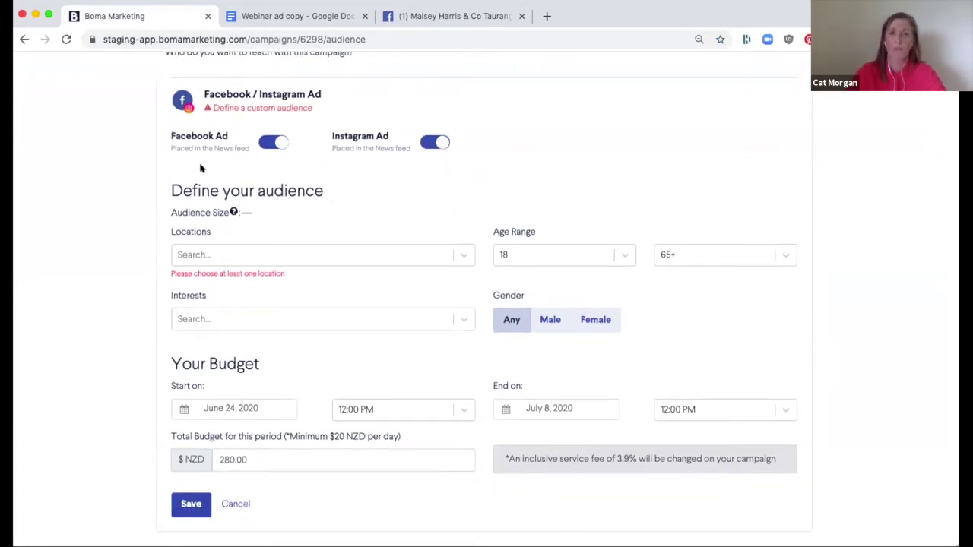
pyautogui.moveTo(233, 212)
pyautogui.click(200, 254)
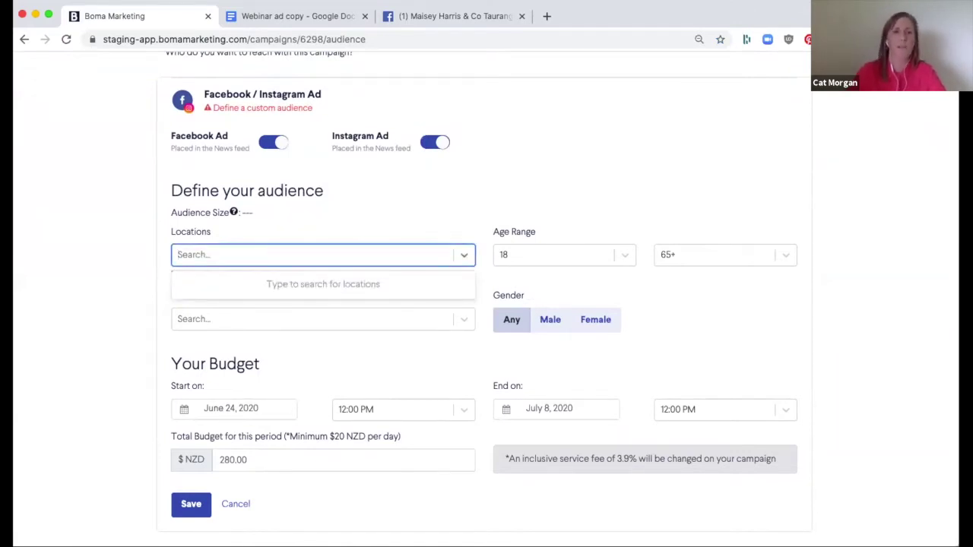
pyautogui.write('auckland')
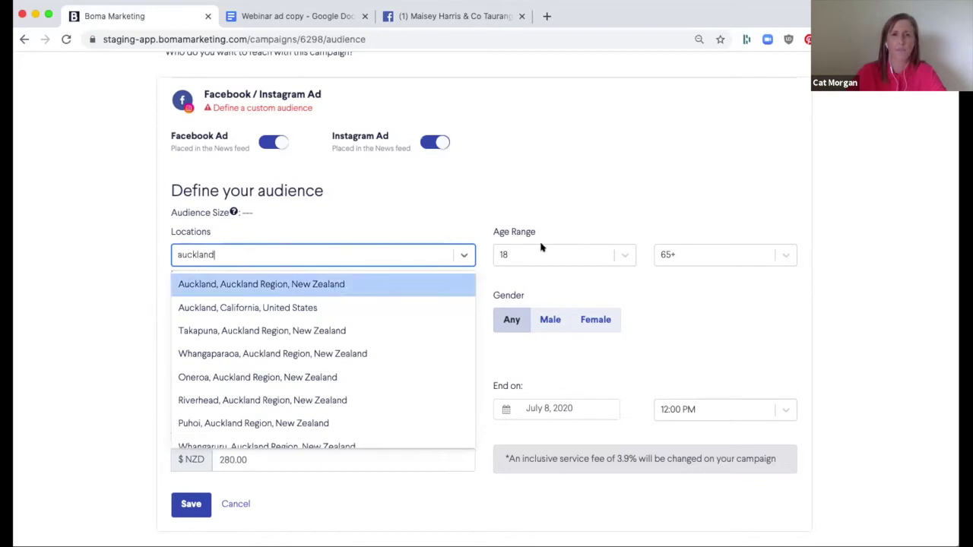
pyautogui.press('Return')
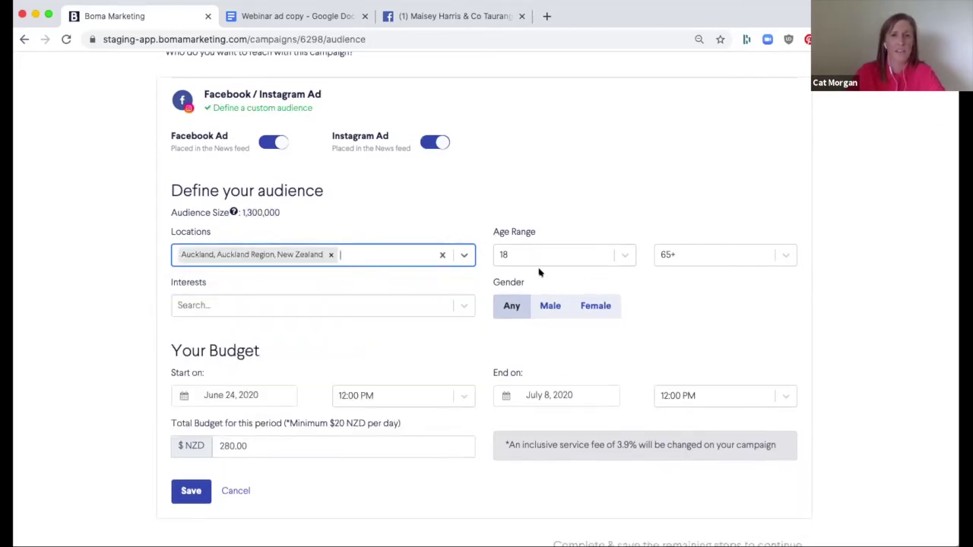
# Step: Set the audience's age range from 30 to 50 and check the estimated audience size
pyautogui.click(623, 255)
pyautogui.scroll(-3, 574, 344)
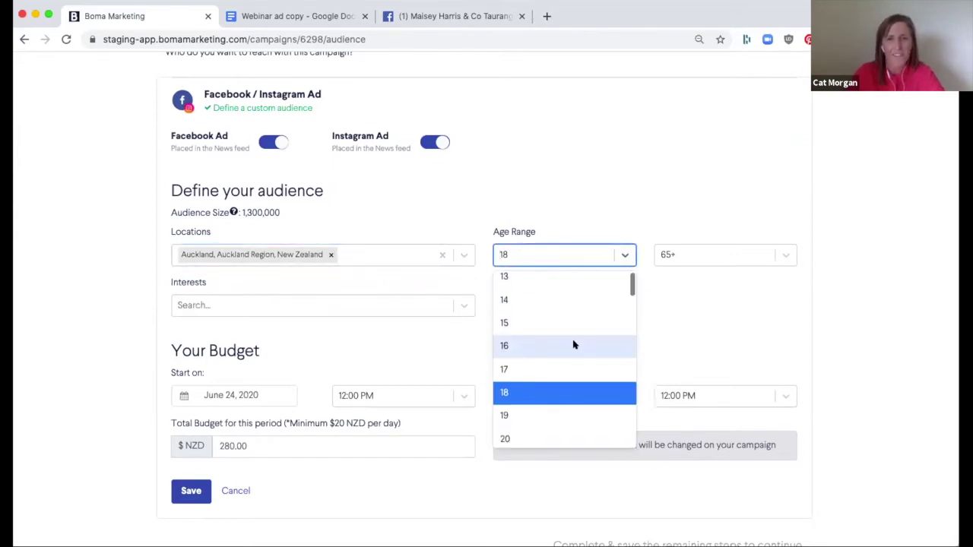
pyautogui.scroll(-3, 574, 343)
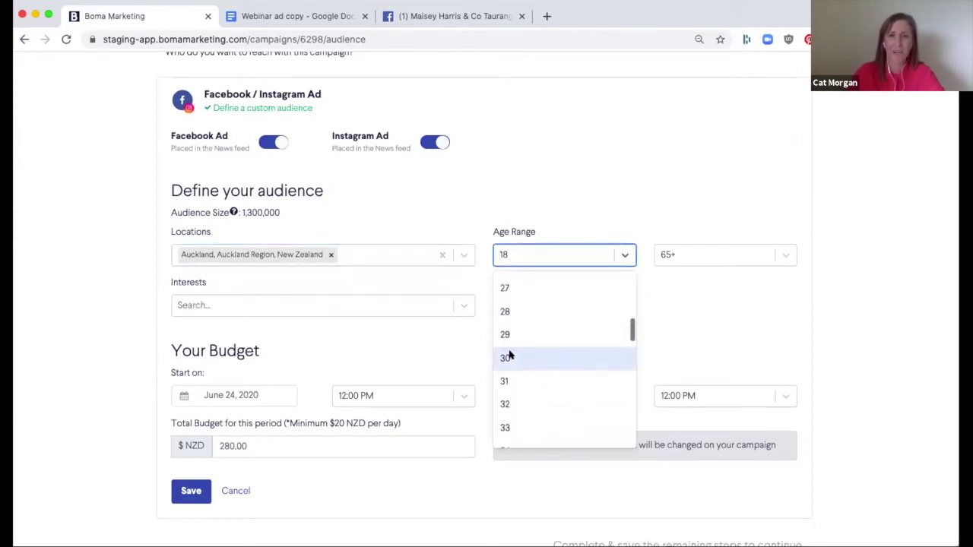
pyautogui.click(616, 346)
pyautogui.click(693, 255)
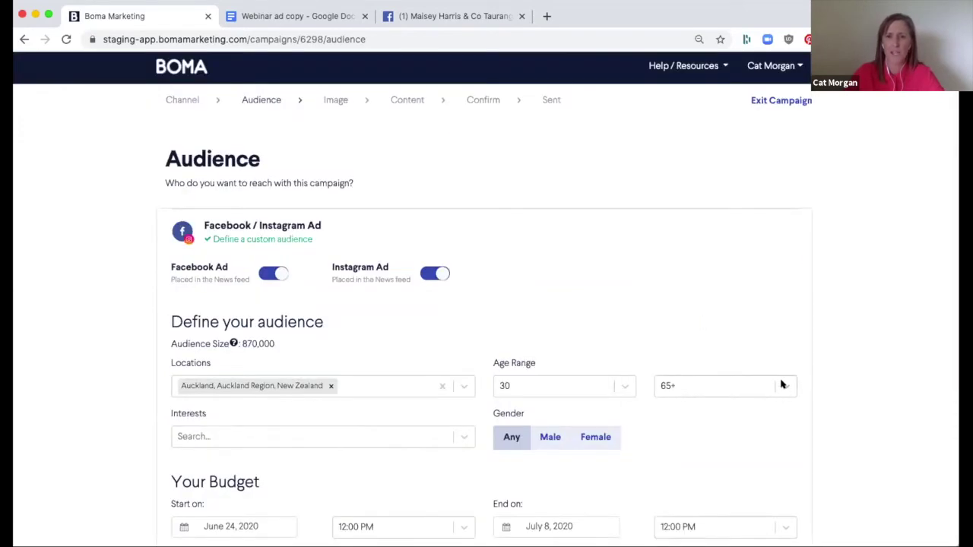
pyautogui.click(781, 385)
pyautogui.scroll(5, 729, 388)
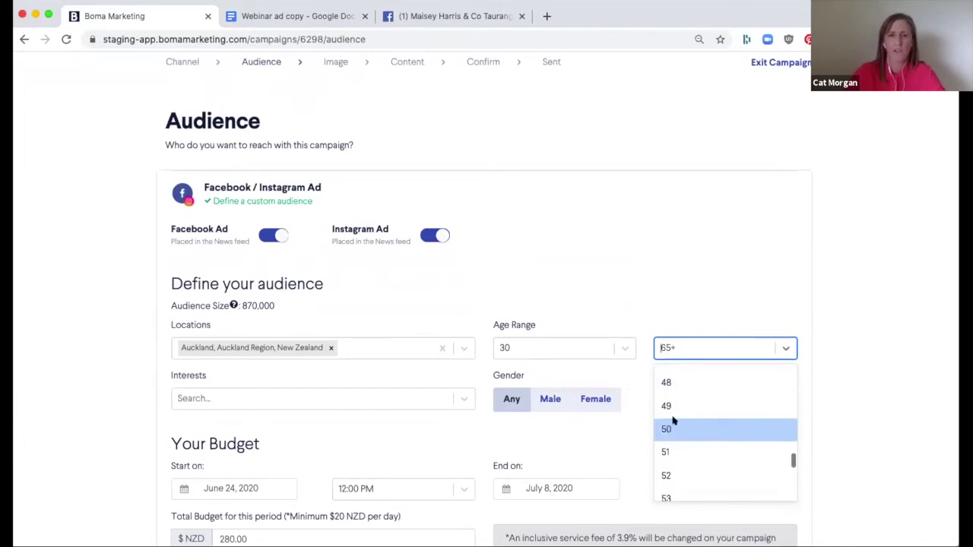
pyautogui.click(670, 429)
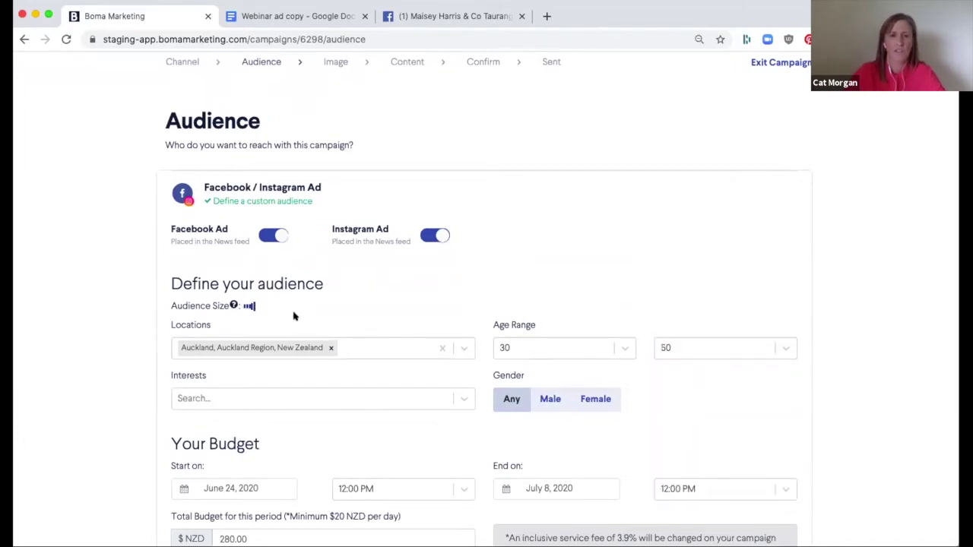
pyautogui.moveTo(235, 305)
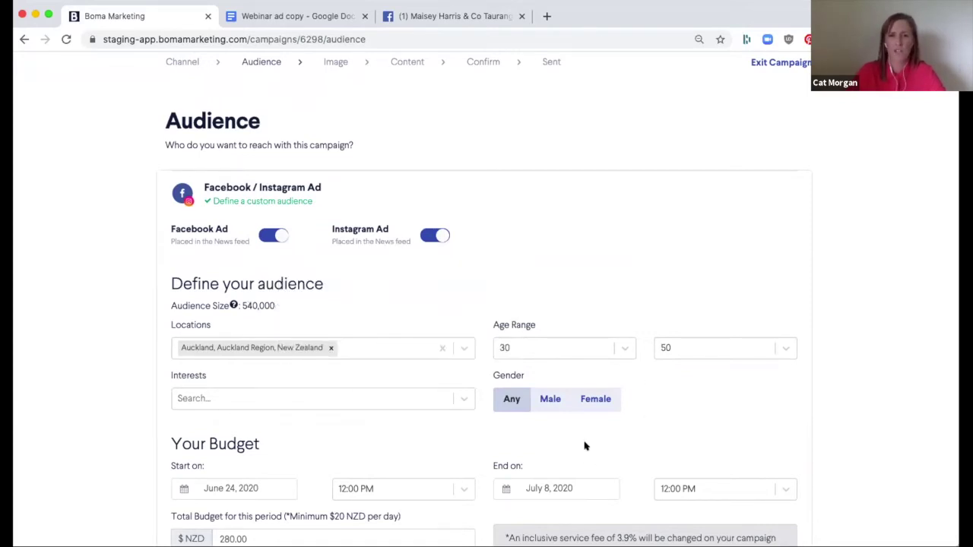
# Step: Add Small business and Cash flow as audience interests
pyautogui.scroll(-1, 582, 443)
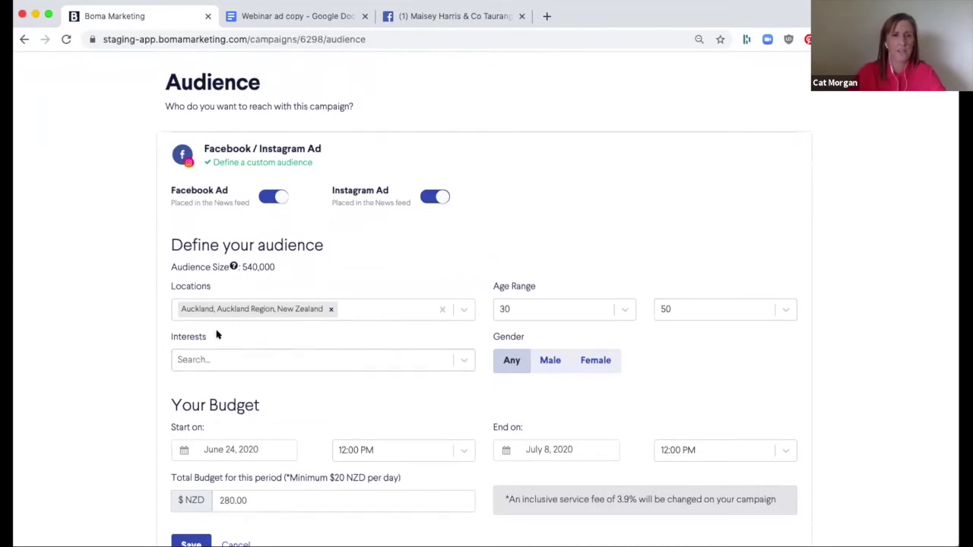
pyautogui.click(282, 363)
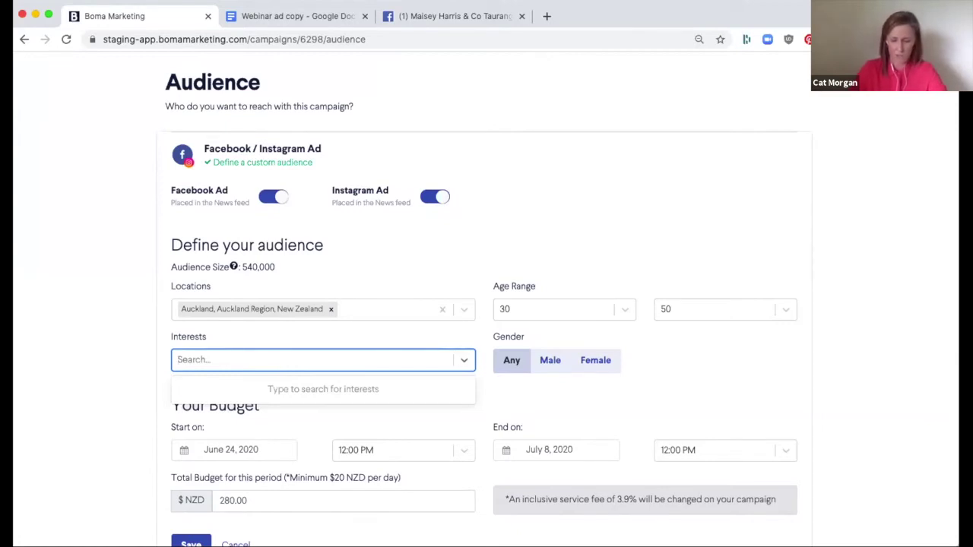
pyautogui.write('small busin')
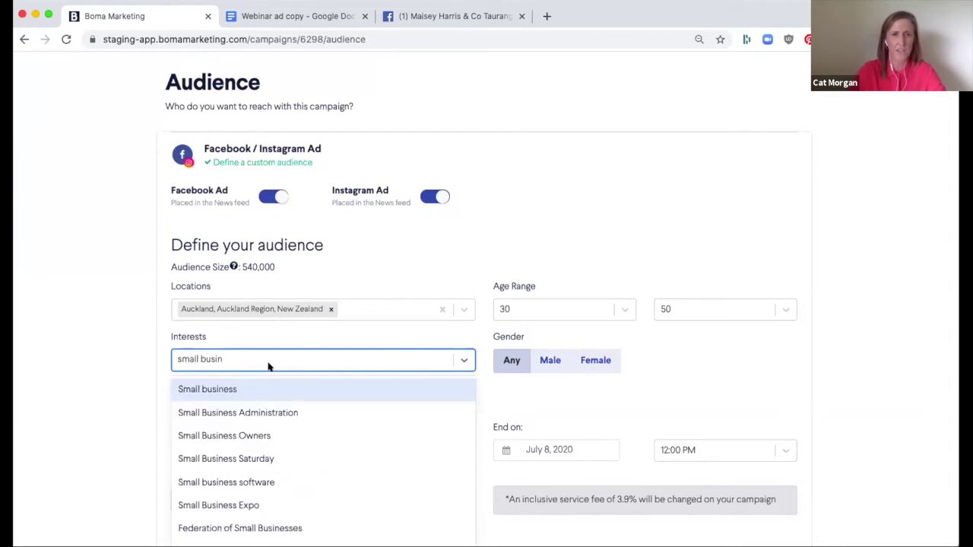
pyautogui.click(237, 391)
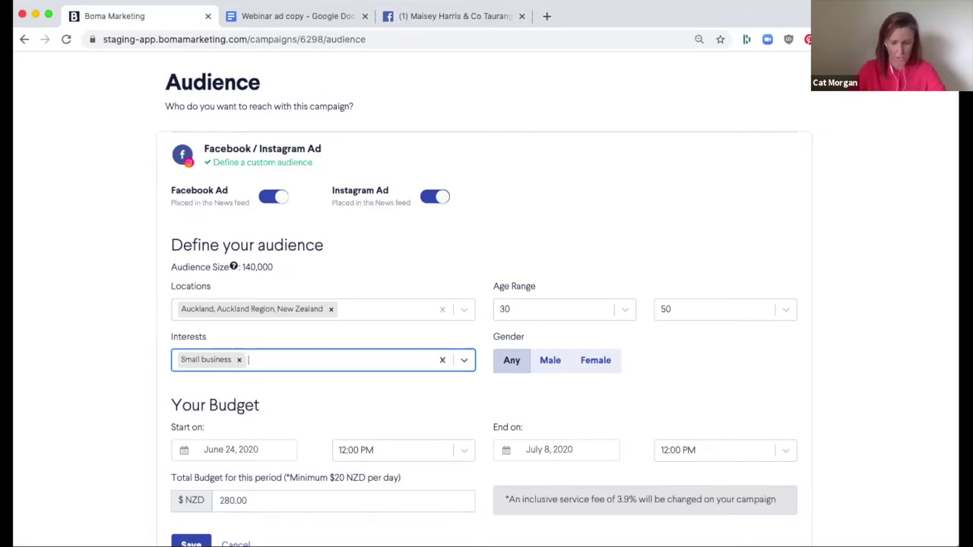
pyautogui.write('cash flow')
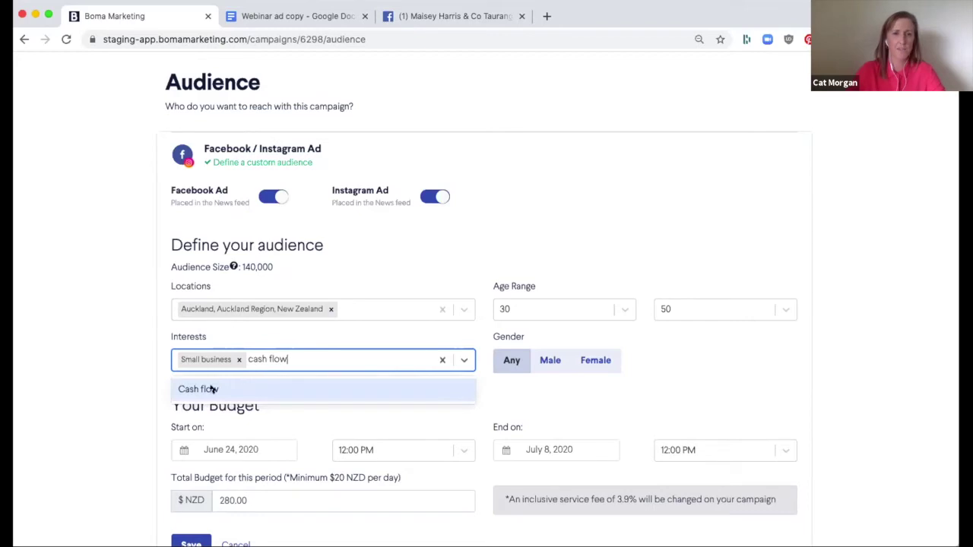
pyautogui.click(198, 389)
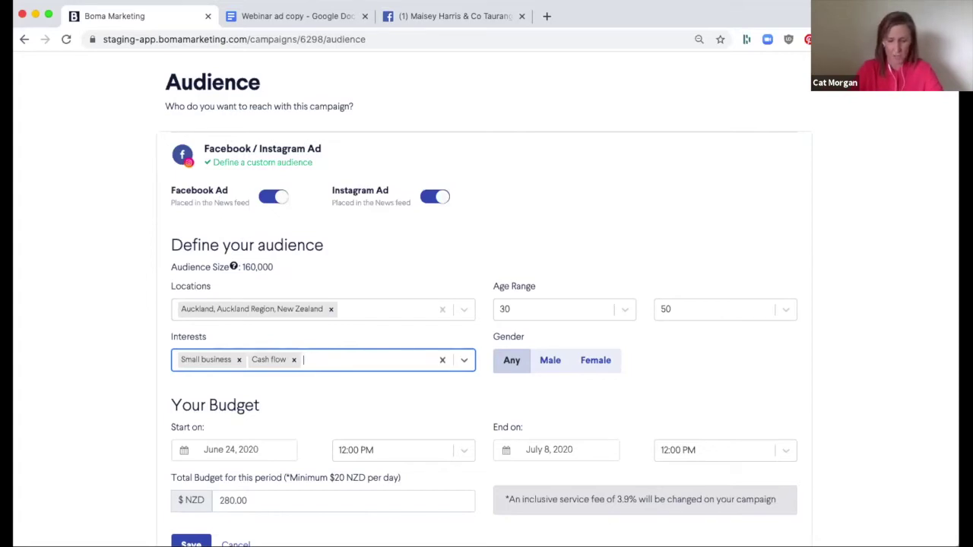
# Step: Add Retail and Shopping to the audience interests and check what the audience size estimate means
pyautogui.write('retail')
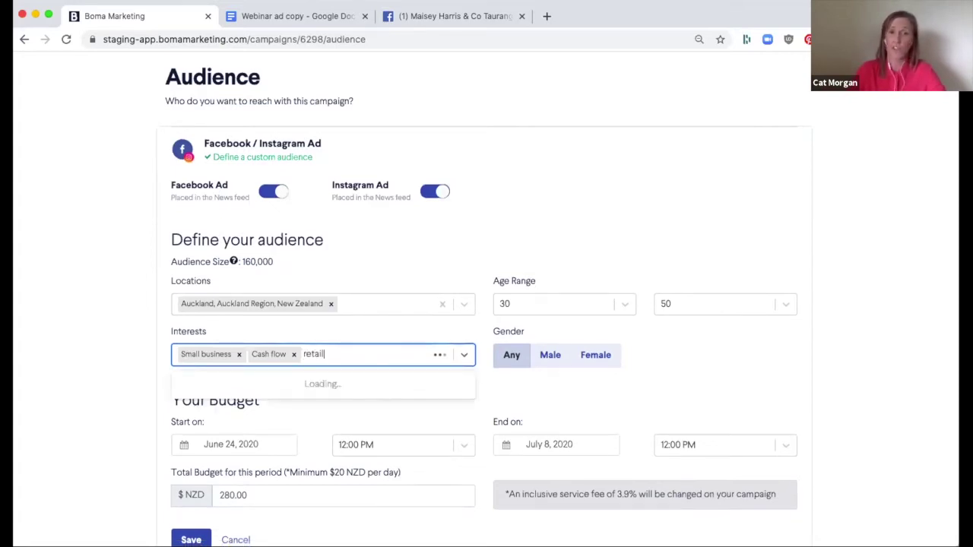
pyautogui.scroll(-1, 347, 402)
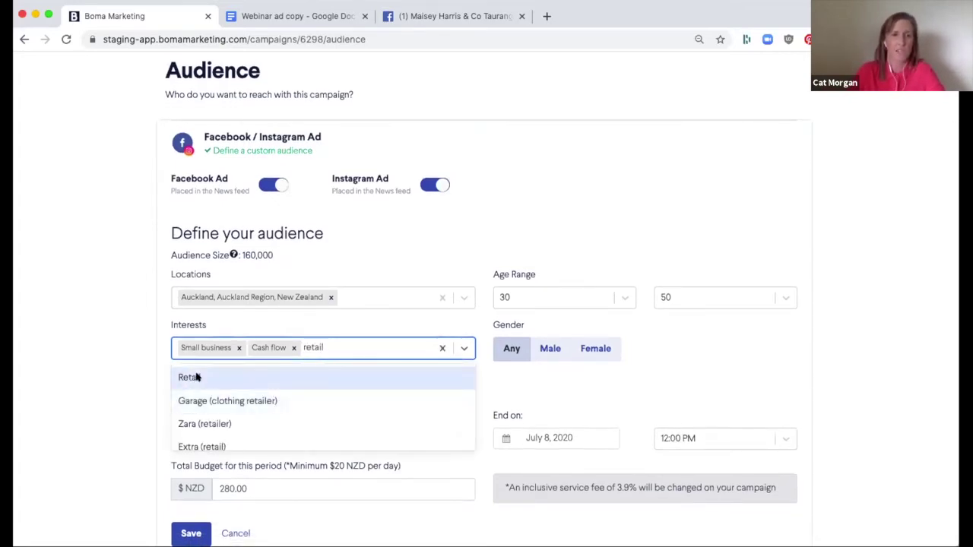
pyautogui.click(210, 377)
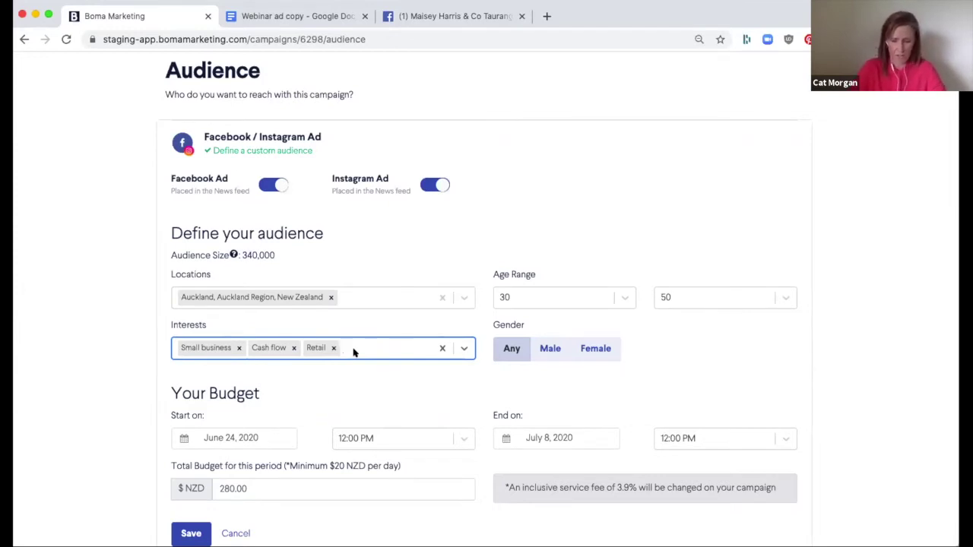
pyautogui.write('sho')
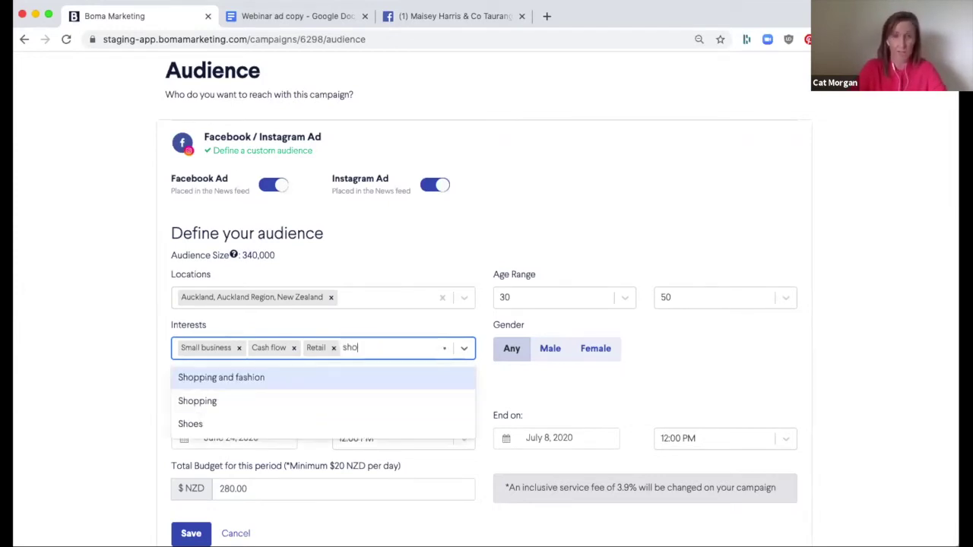
pyautogui.write('pping')
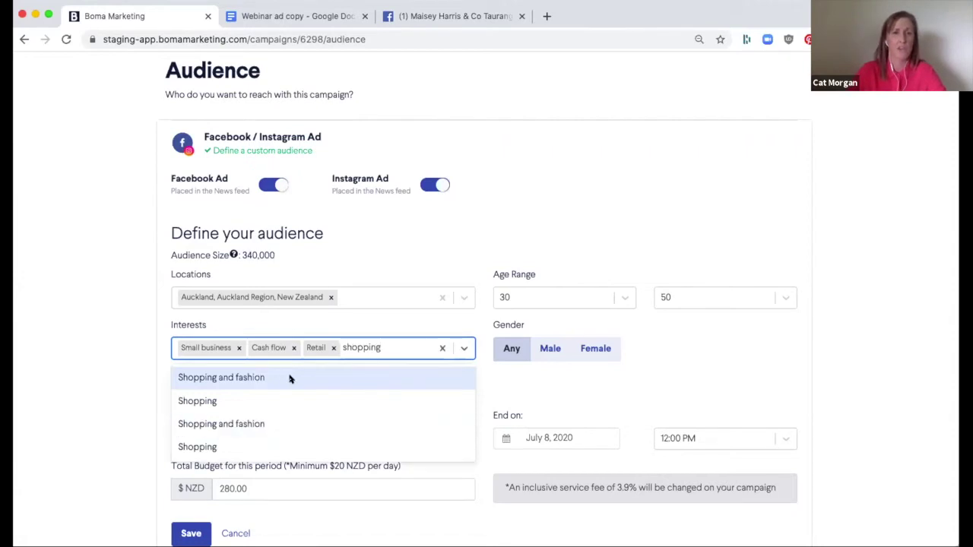
pyautogui.click(213, 377)
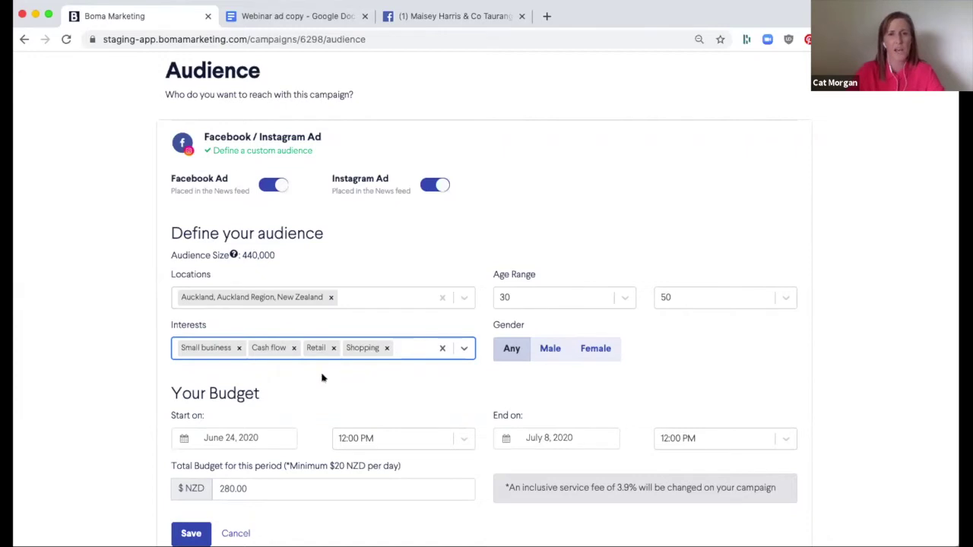
pyautogui.moveTo(246, 253)
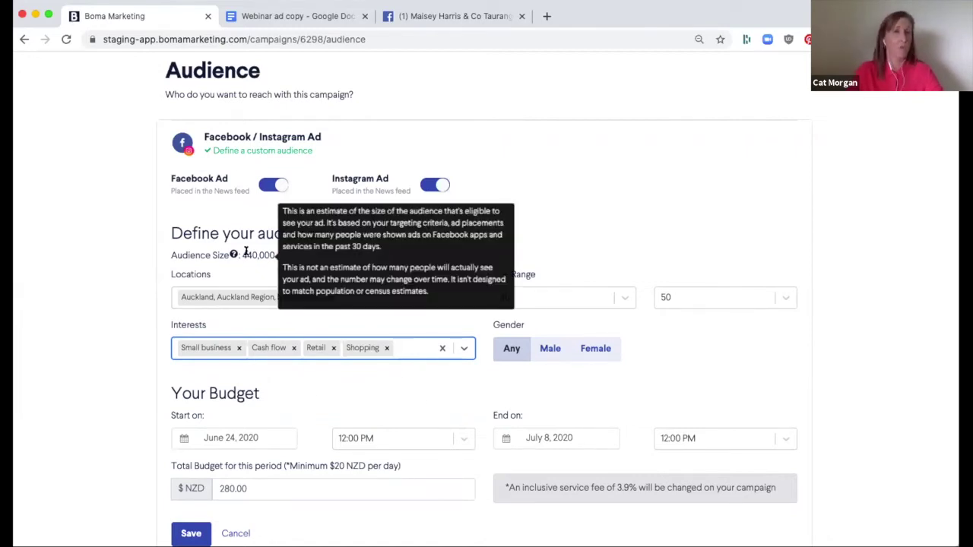
pyautogui.scroll(-1, 229, 384)
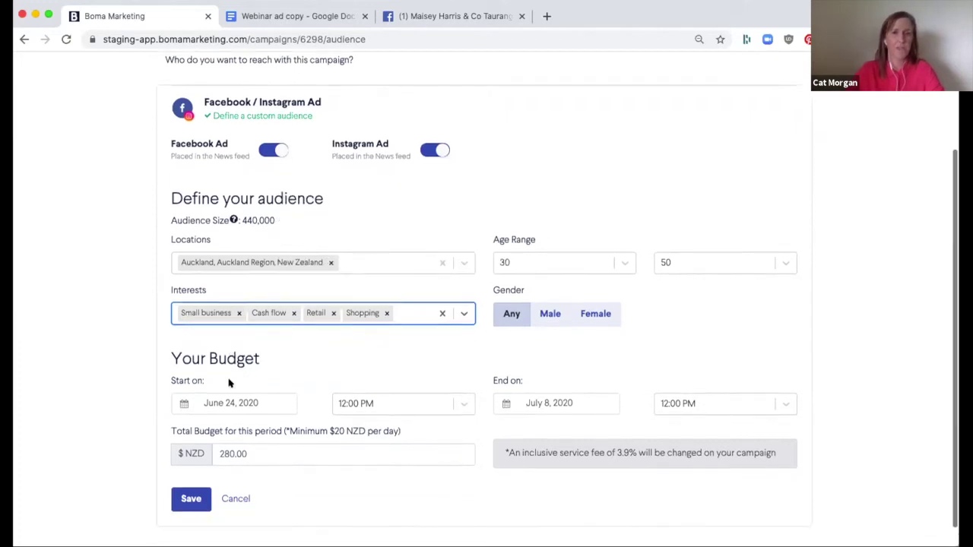
# Step: Set the campaign's end date to July 1, 2020 and check the minimum daily budget requirement
pyautogui.click(564, 392)
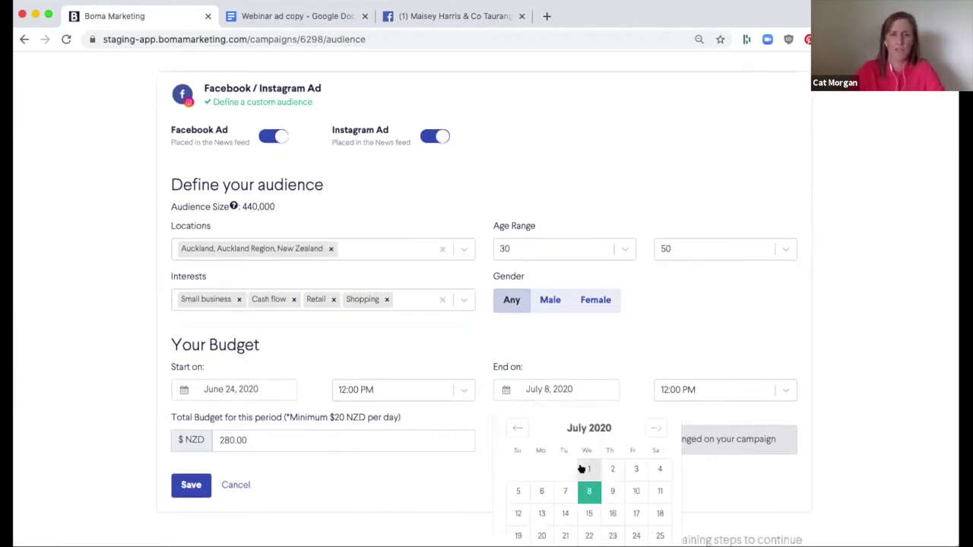
pyautogui.click(583, 467)
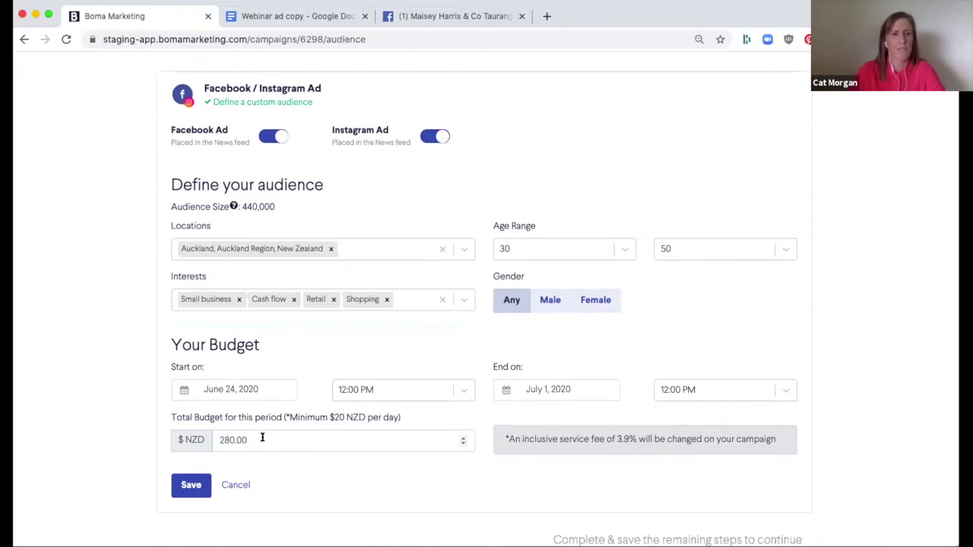
pyautogui.moveTo(329, 417); pyautogui.dragTo(383, 417)
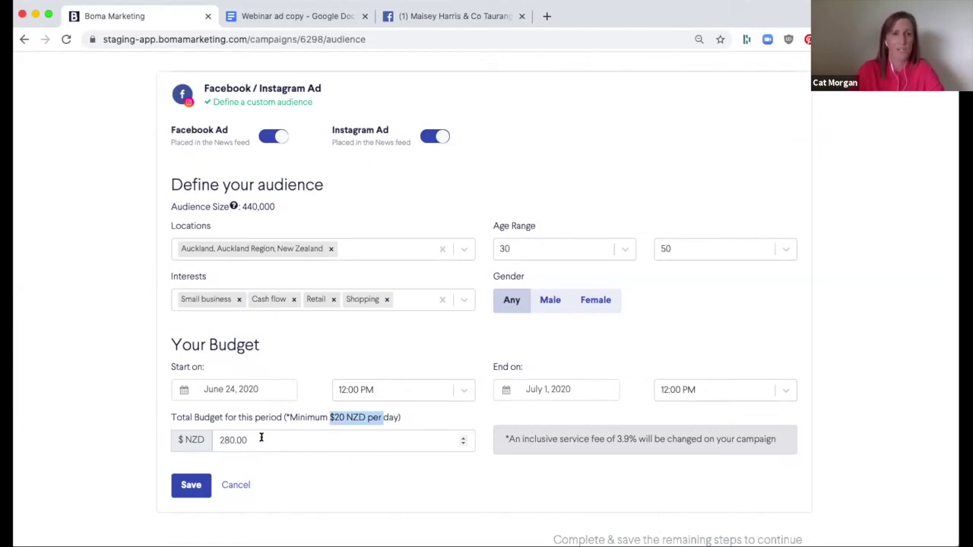
# Step: Try to save the audience with a total budget of 100 NZD and continue to the image stage
pyautogui.moveTo(261, 438); pyautogui.dragTo(210, 437)
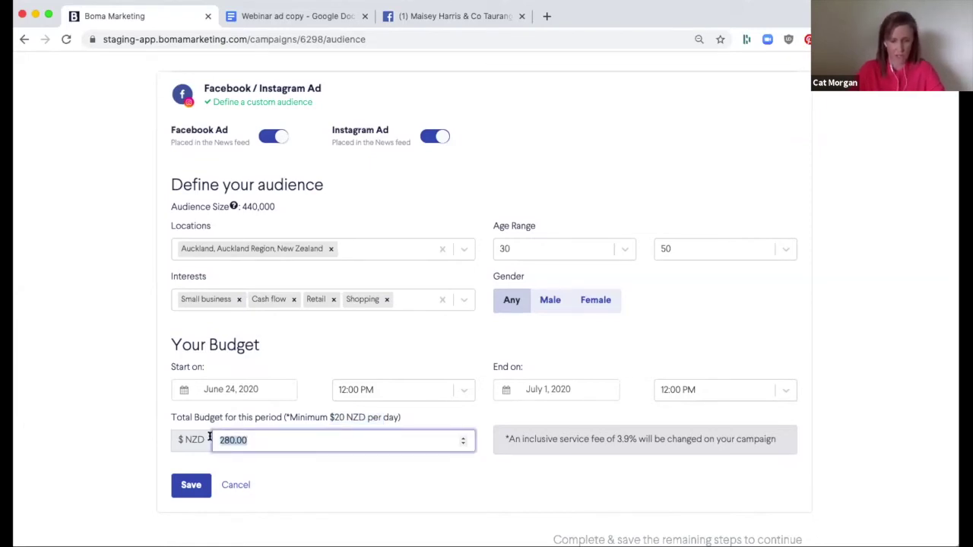
pyautogui.write('100')
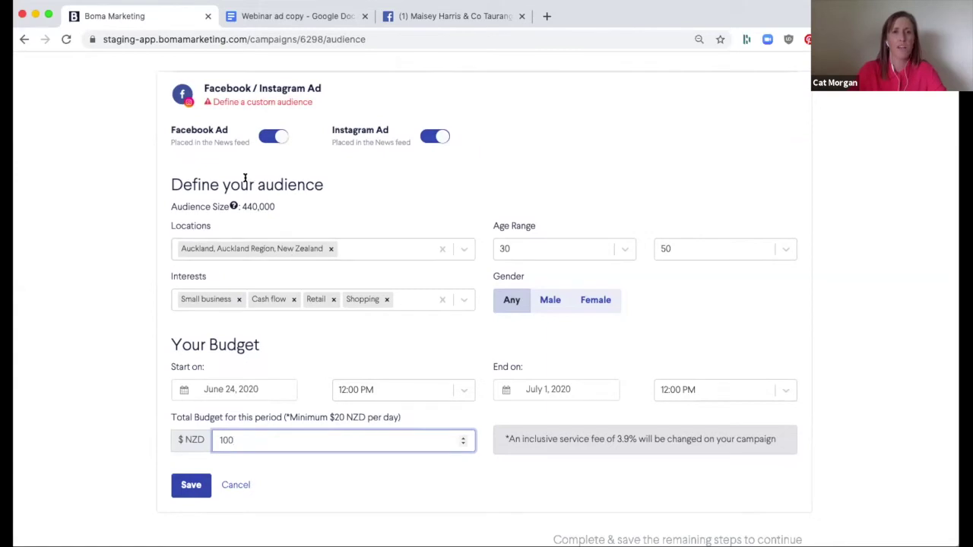
pyautogui.moveTo(248, 196)
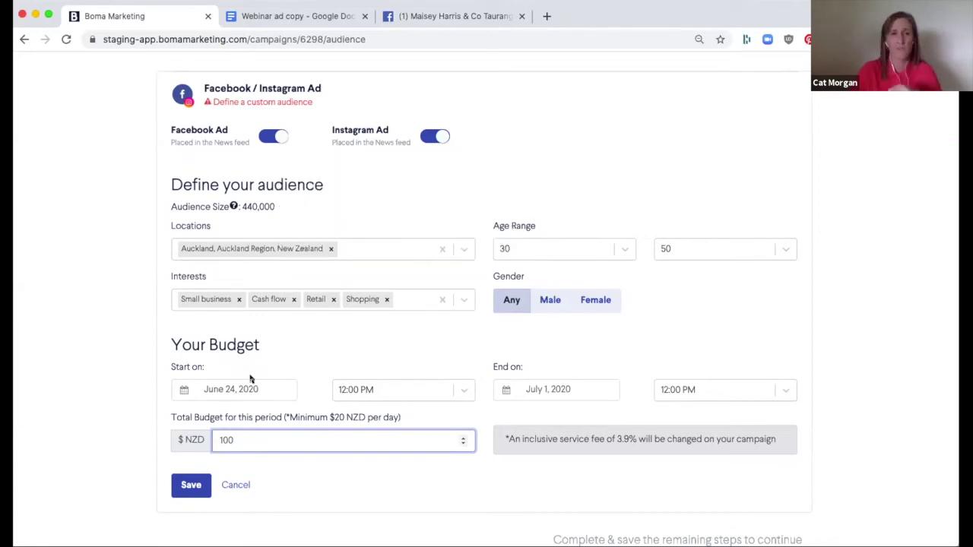
pyautogui.click(187, 485)
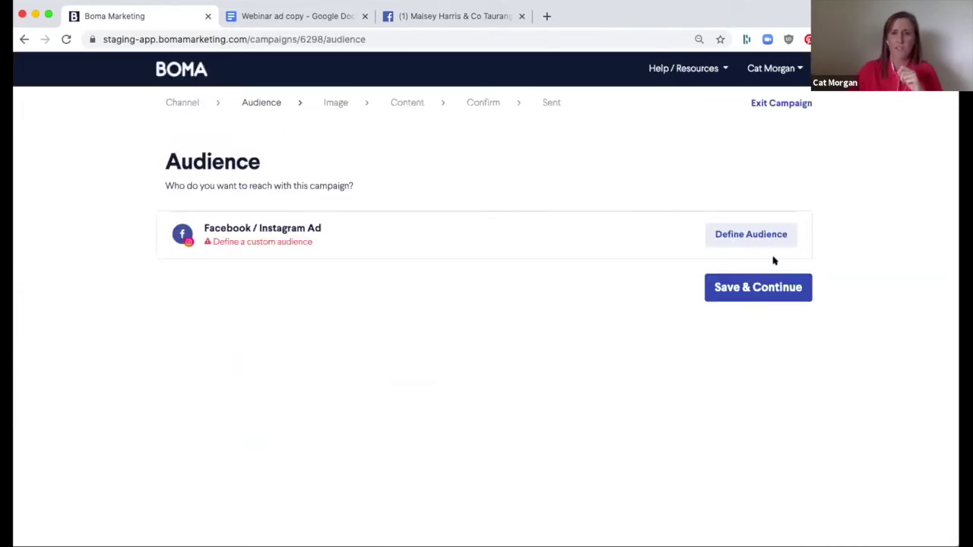
pyautogui.click(757, 287)
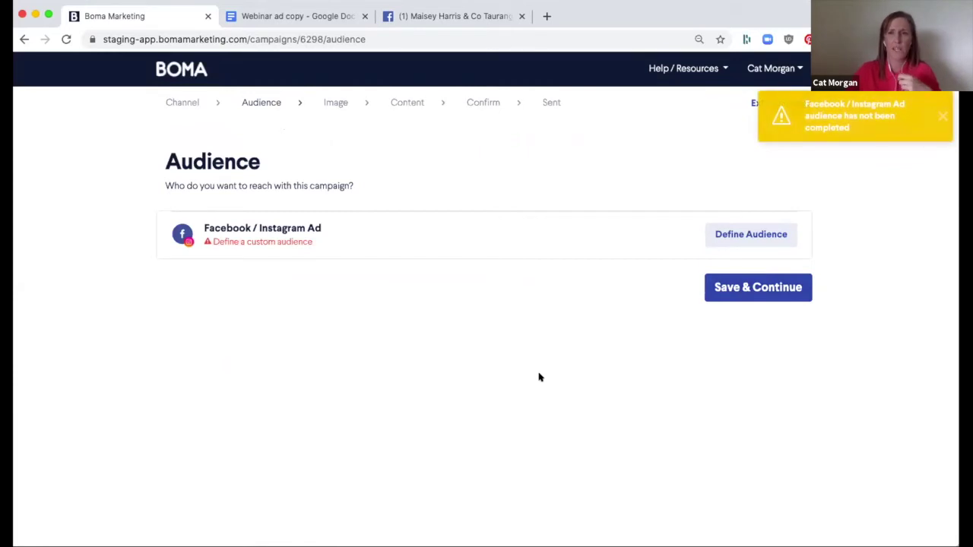
# Step: Reopen the audience definition, set the total budget to 200 NZD, and save it to continue to the image stage
pyautogui.click(720, 237)
pyautogui.scroll(-3, 560, 271)
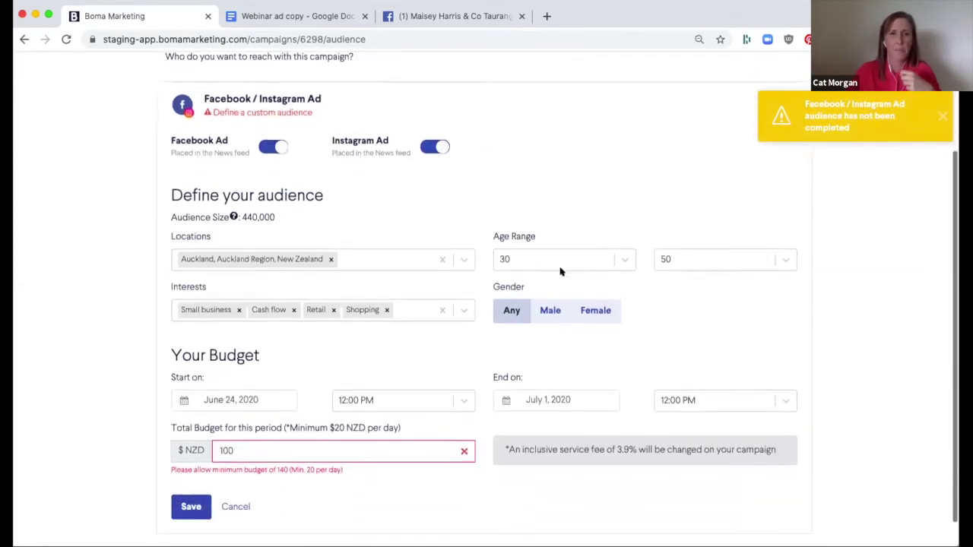
pyautogui.scroll(-1, 560, 271)
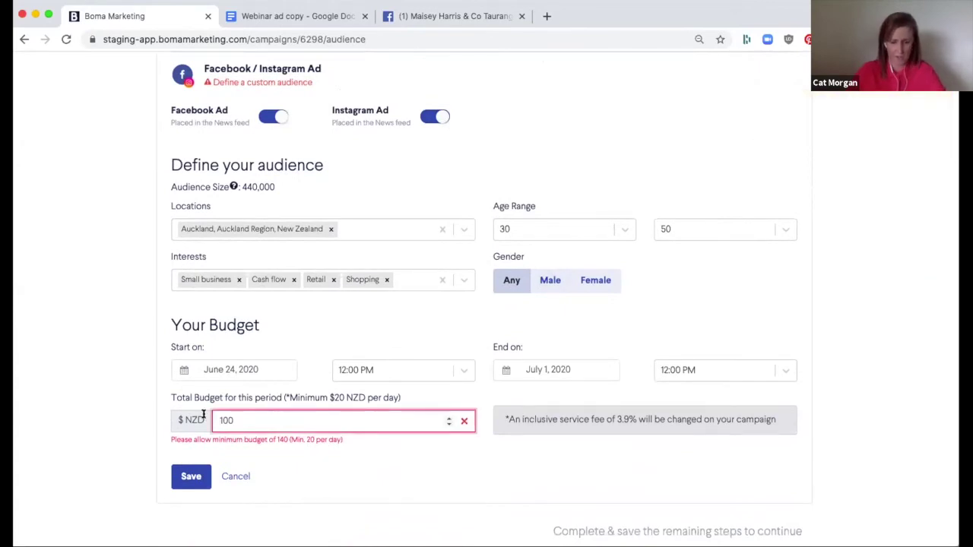
pyautogui.moveTo(260, 418); pyautogui.dragTo(201, 413)
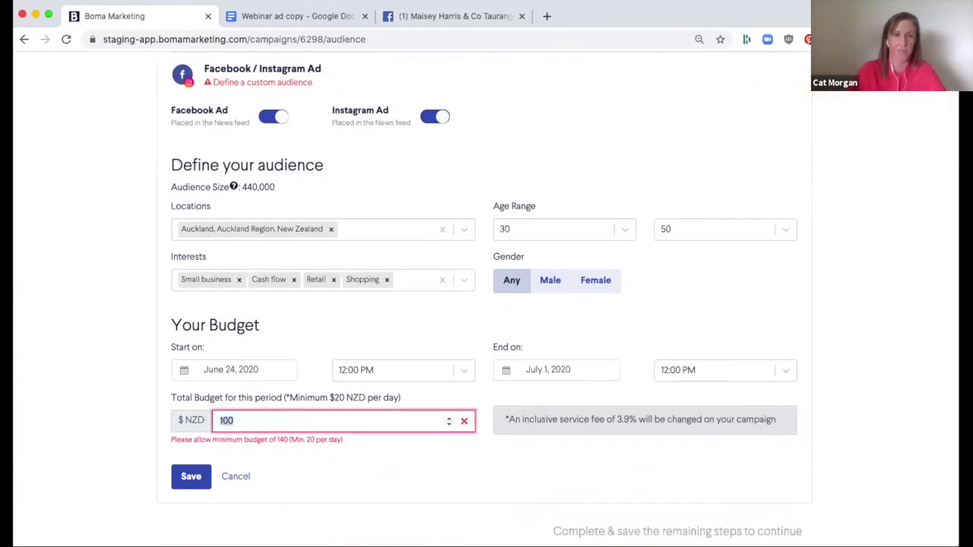
pyautogui.write('200')
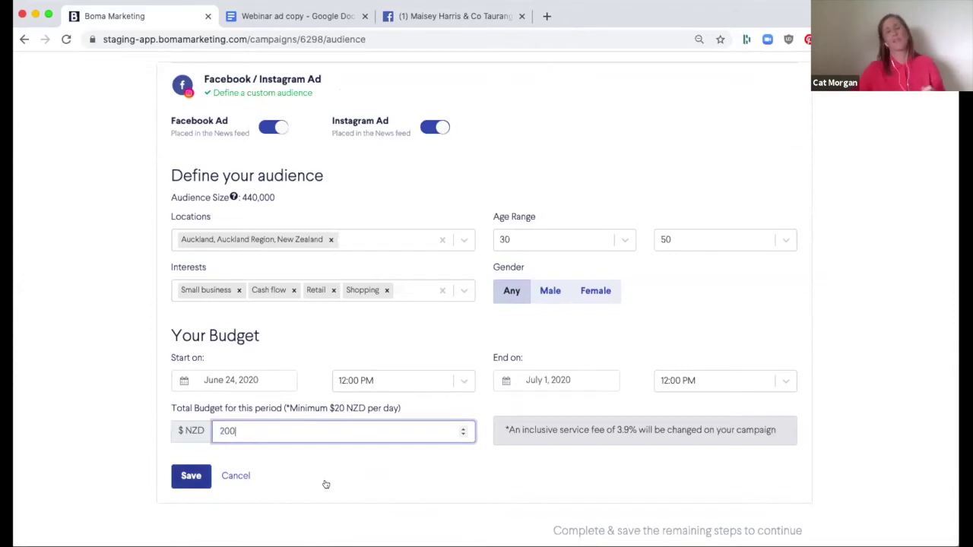
pyautogui.press('Return')
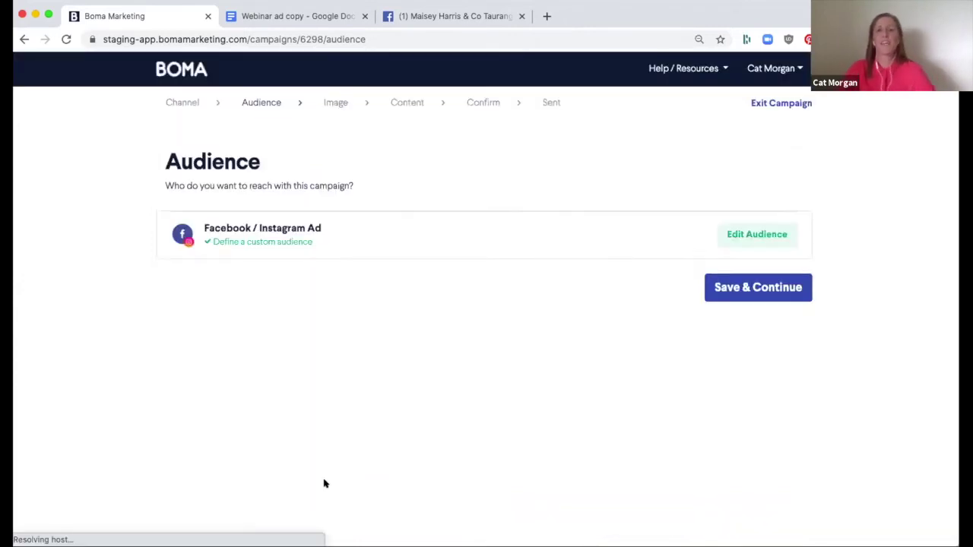
pyautogui.click(738, 287)
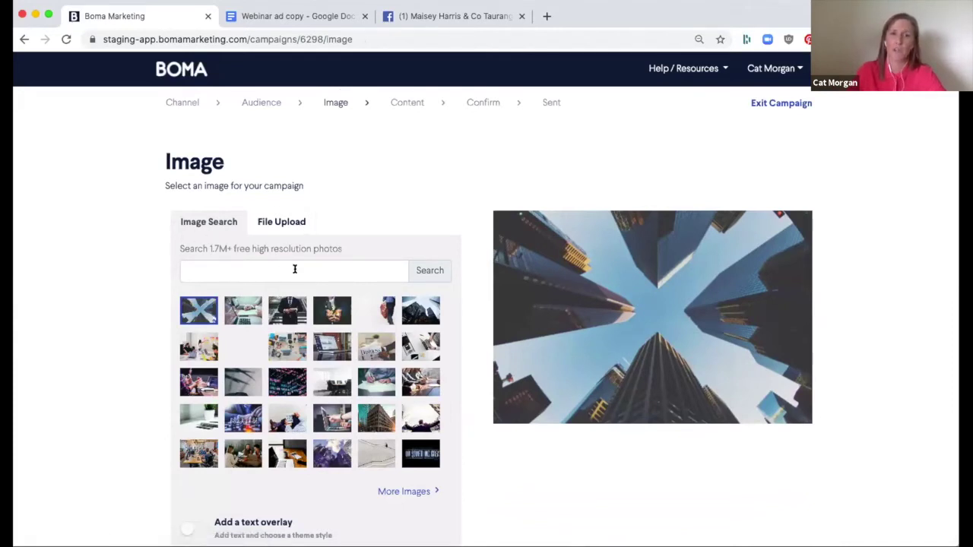
# Step: Keep the preselected skyscraper image for the campaign and open the Facebook / Instagram ad content for editing
pyautogui.scroll(-2, 315, 272)
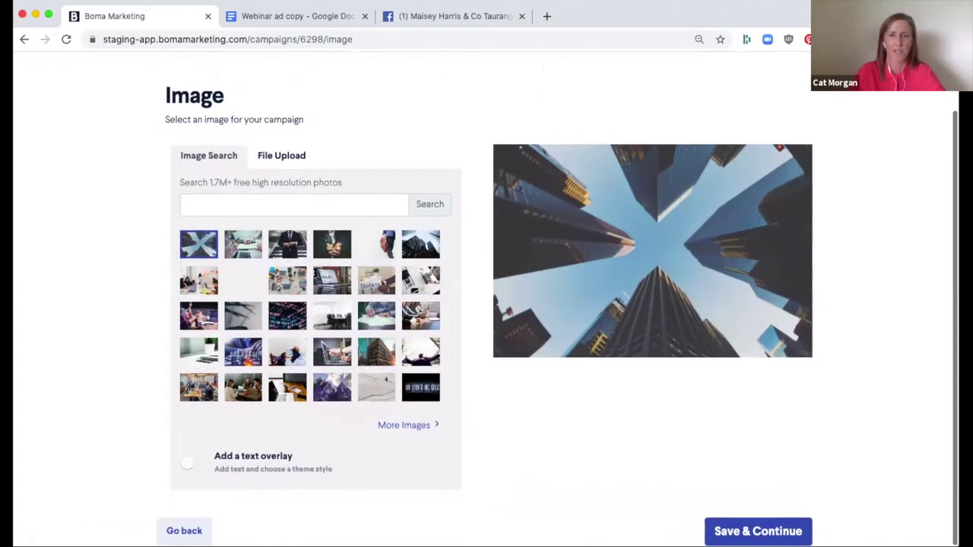
pyautogui.click(746, 532)
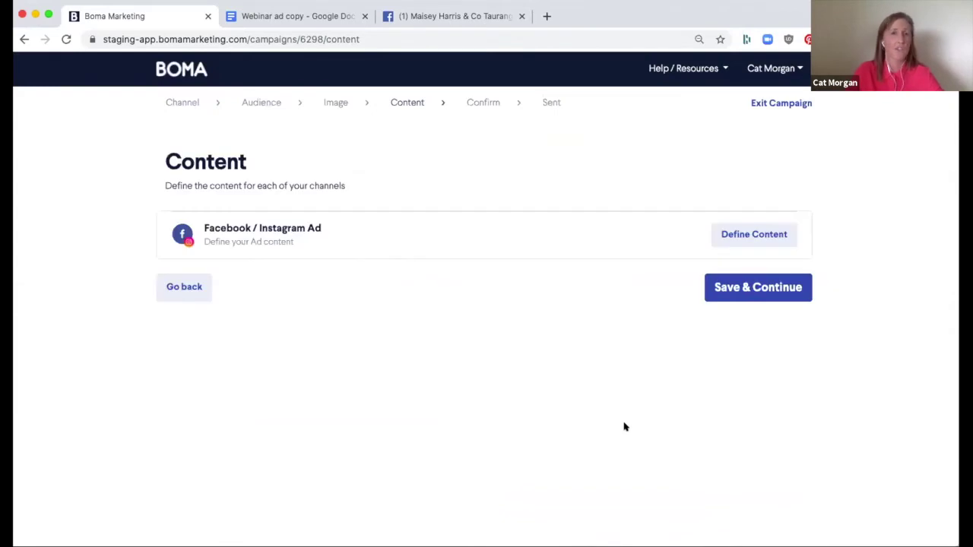
pyautogui.click(729, 241)
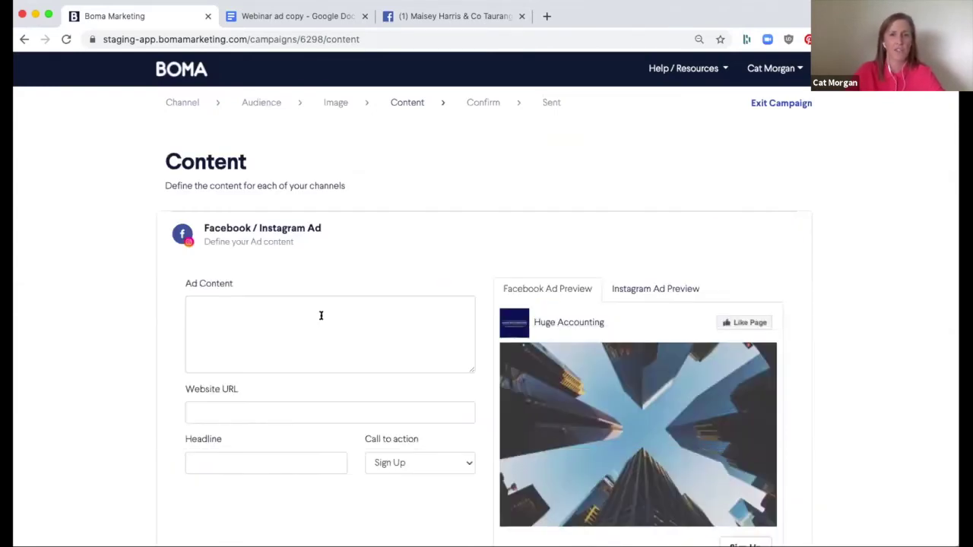
pyautogui.scroll(-1, 321, 315)
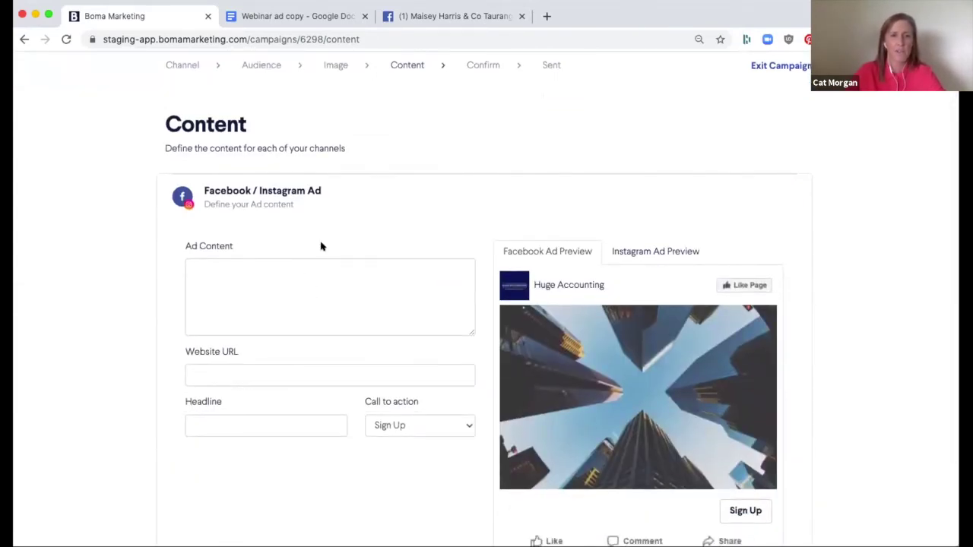
# Step: Copy the full Facebook ad text from the Webinar ad copy Google Doc into the campaign's Ad Content in BOMA
pyautogui.click(339, 282)
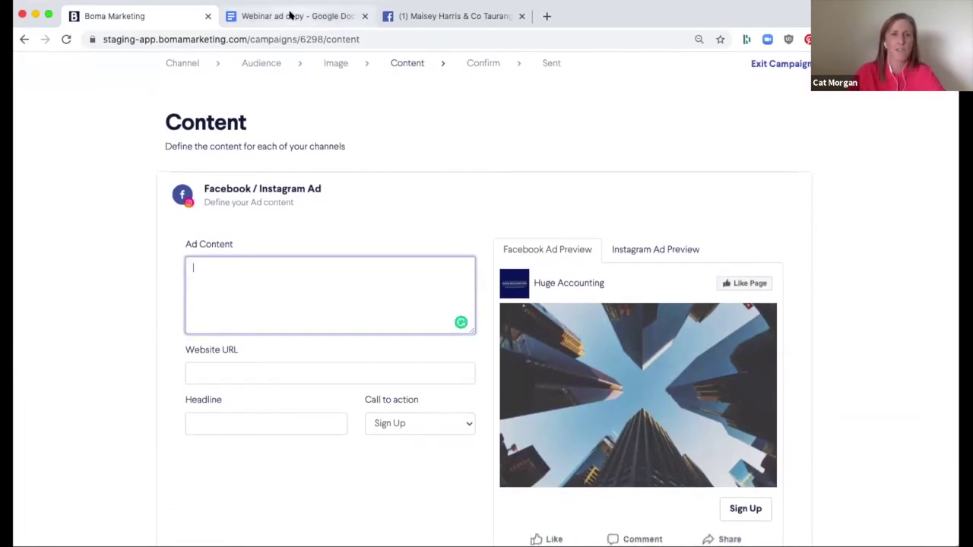
pyautogui.click(290, 15)
pyautogui.click(247, 251)
pyautogui.moveTo(263, 266); pyautogui.dragTo(333, 482)
pyautogui.hotkey('ctrl', 'c')
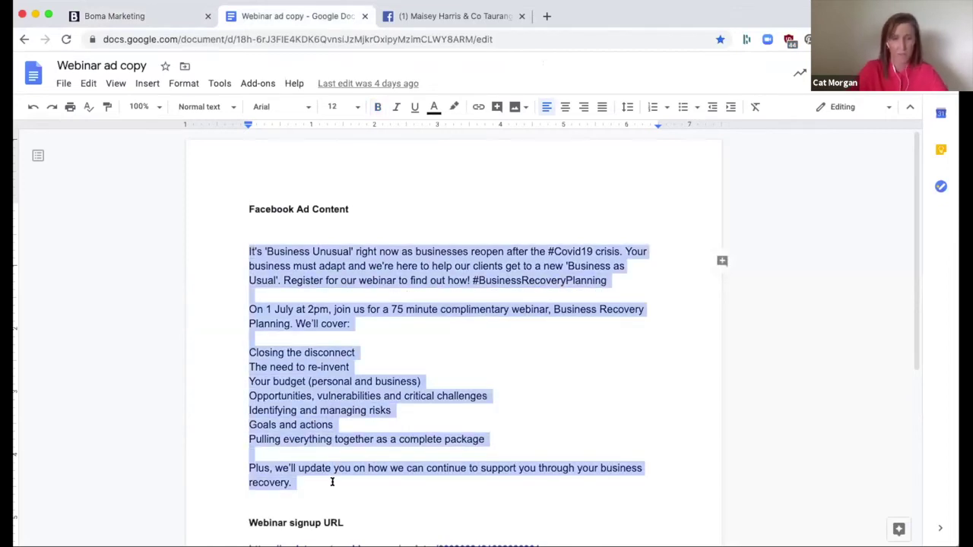
pyautogui.click(157, 16)
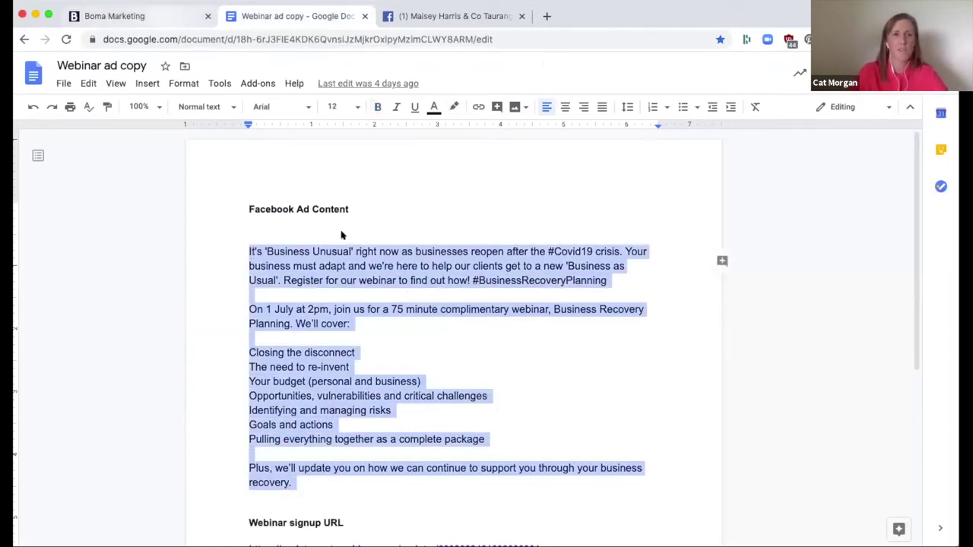
pyautogui.hotkey('ctrl', 'v')
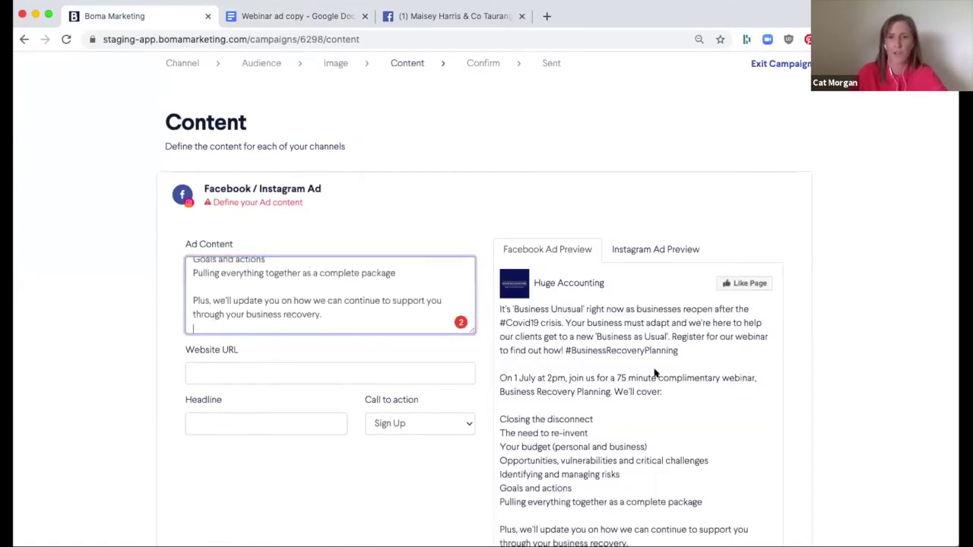
pyautogui.scroll(-1, 608, 365)
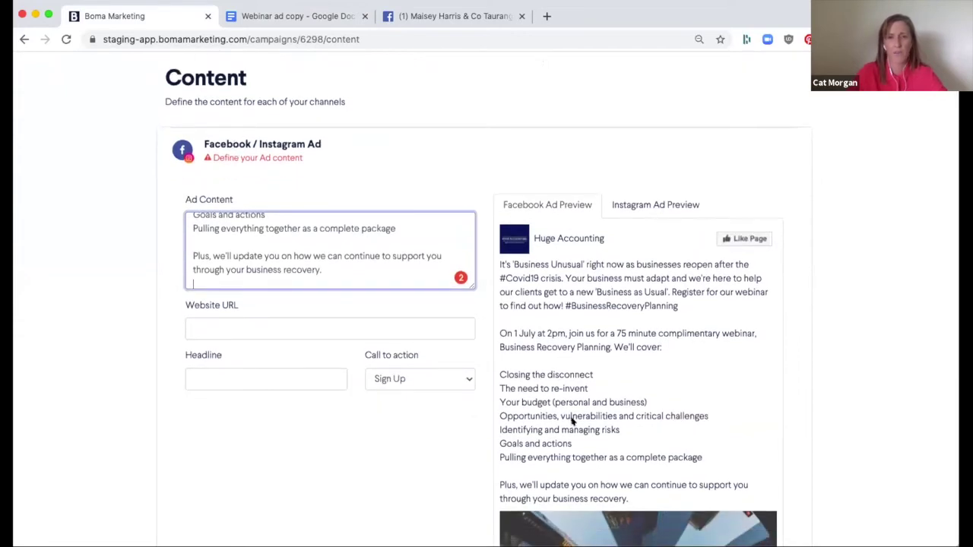
# Step: Copy the webinar signup URL from the Webinar ad copy Google Doc into the ad's Website URL in BOMA
pyautogui.click(218, 323)
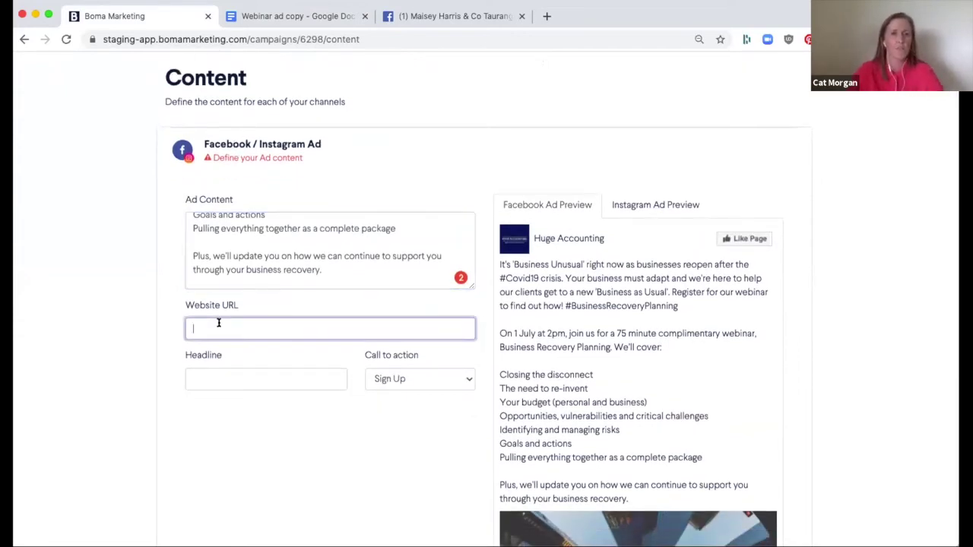
pyautogui.click(289, 16)
pyautogui.scroll(-3, 340, 309)
pyautogui.moveTo(546, 415); pyautogui.dragTo(220, 411)
pyautogui.hotkey('ctrl', 'c')
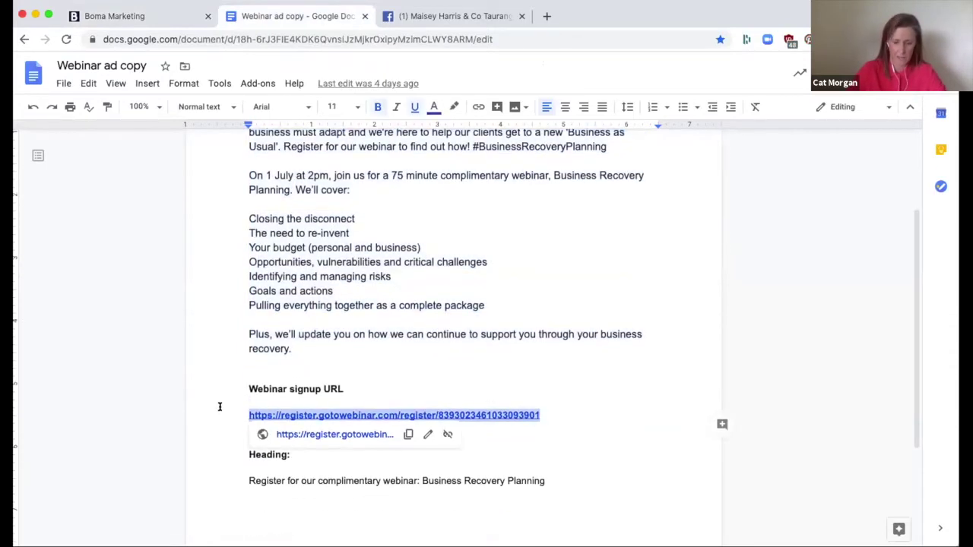
pyautogui.click(176, 17)
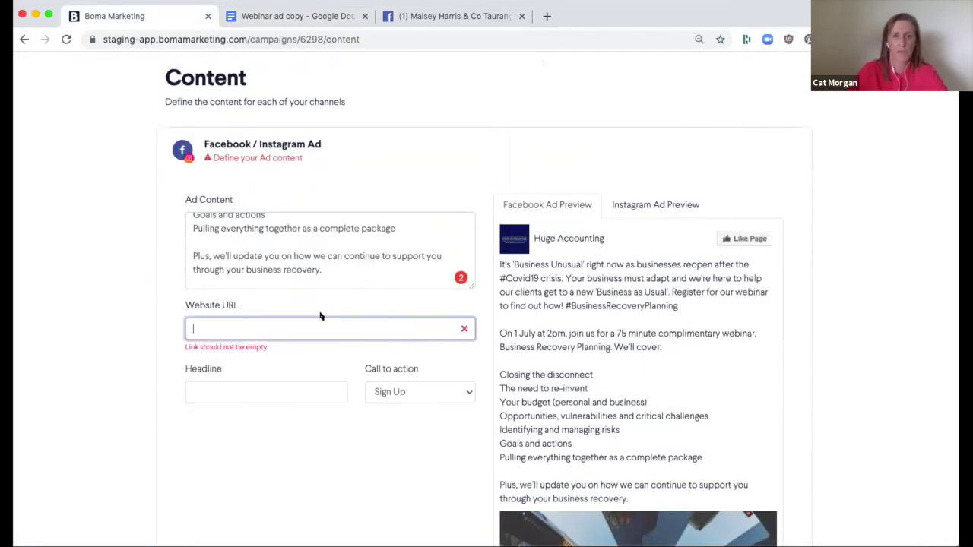
pyautogui.hotkey('ctrl', 'v')
# Step: Copy the heading "Register for our complimentary webinar: Business Recovery Planning" from the Google Doc into the ad's Headline in BOMA
pyautogui.click(261, 375)
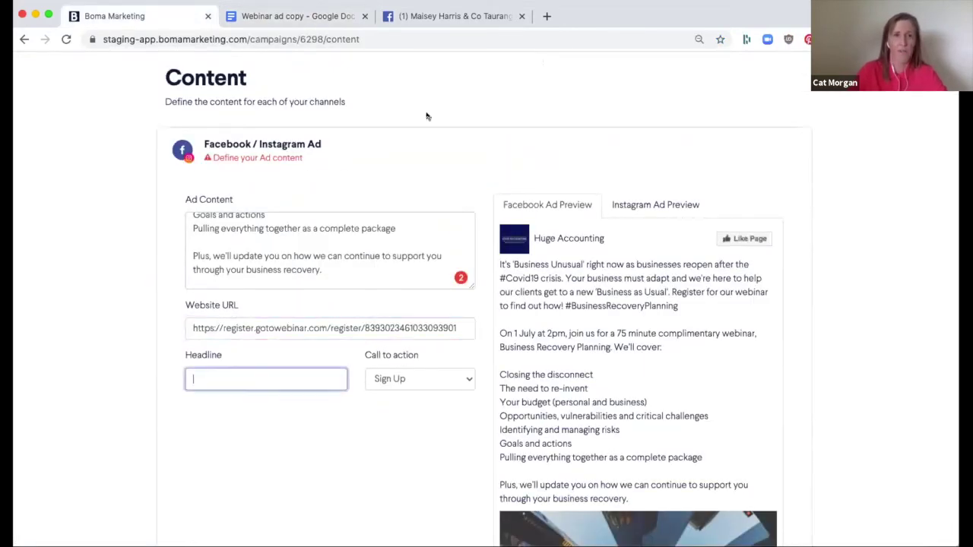
pyautogui.click(323, 10)
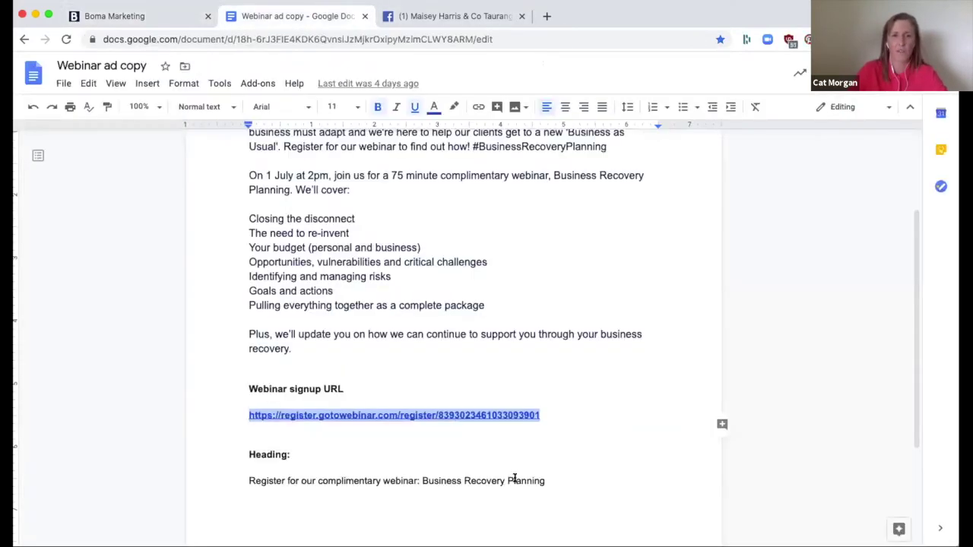
pyautogui.scroll(-2, 512, 478)
pyautogui.moveTo(548, 415); pyautogui.dragTo(226, 405)
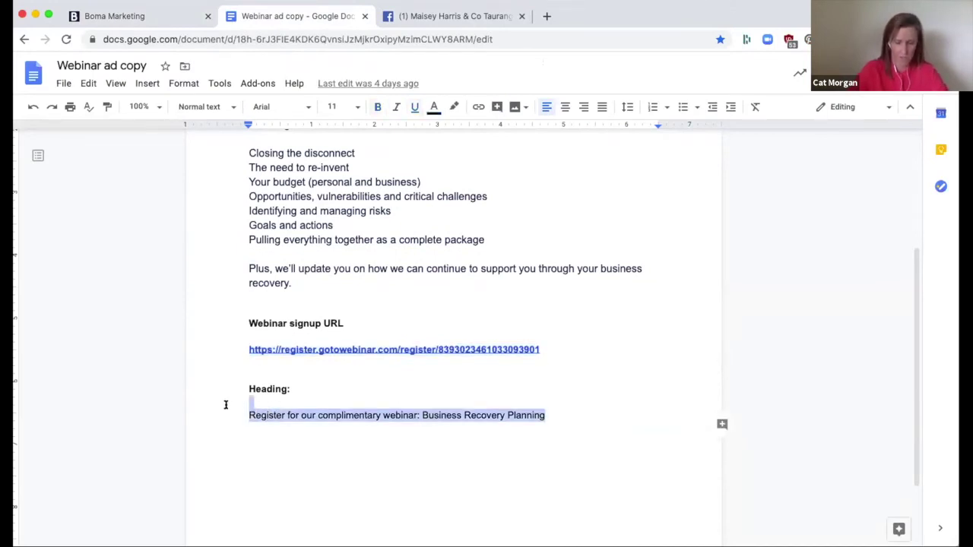
pyautogui.click(476, 17)
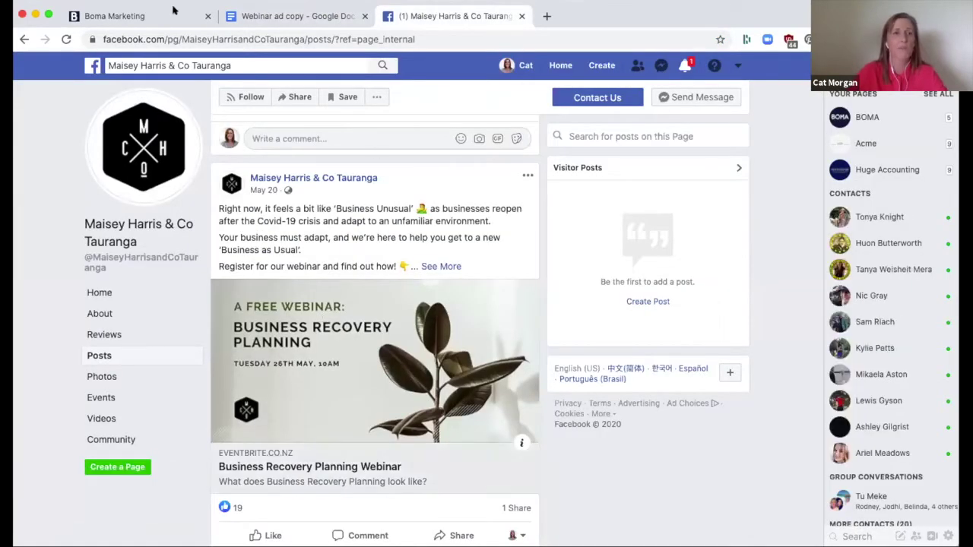
pyautogui.click(114, 16)
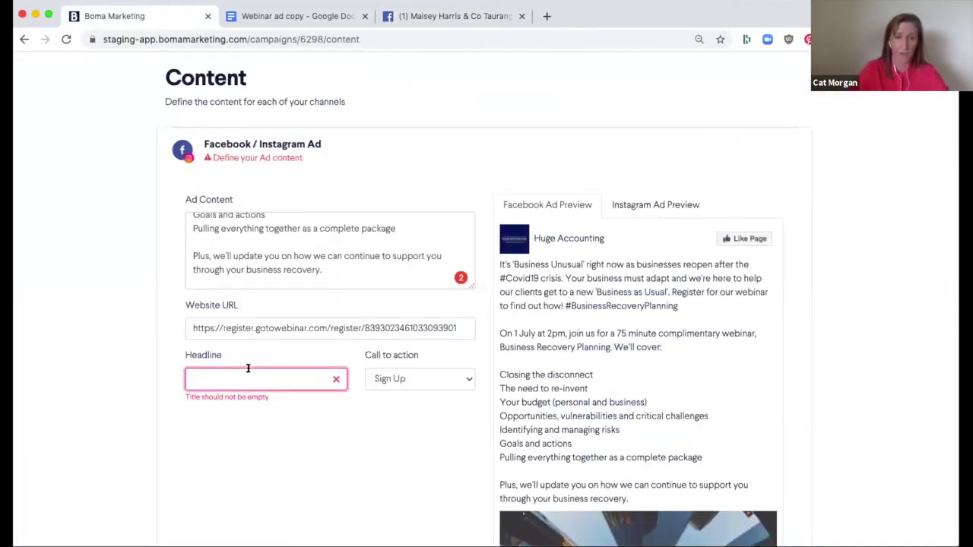
pyautogui.write('webinar: Business Recovery Planning')
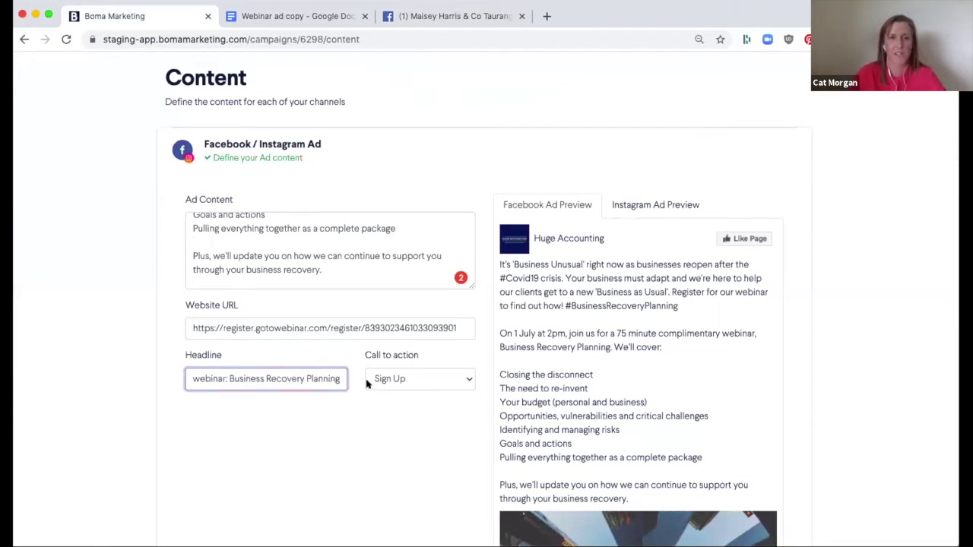
# Step: Look through the call-to-action options, keep Sign Up, and review the complete Facebook ad preview
pyautogui.click(450, 378)
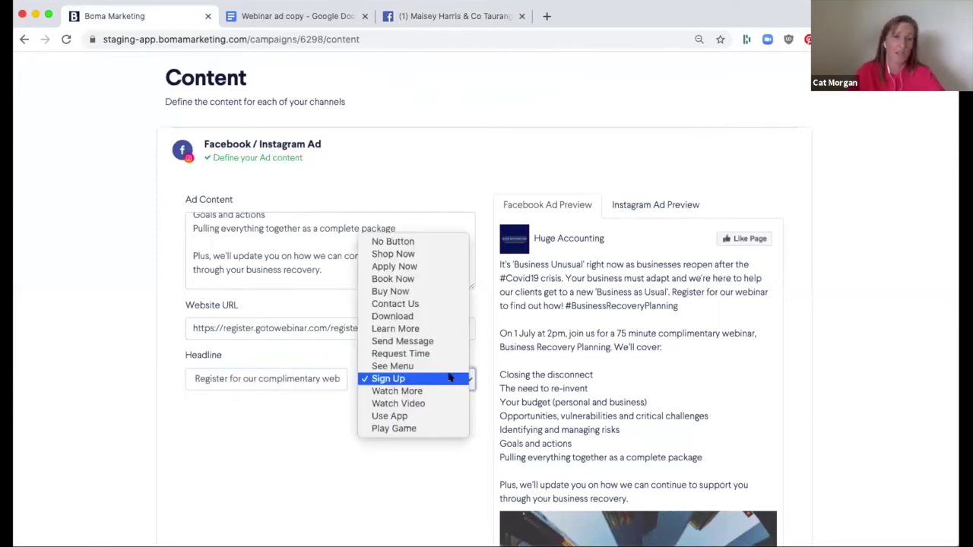
pyautogui.click(359, 481)
pyautogui.scroll(-2, 680, 289)
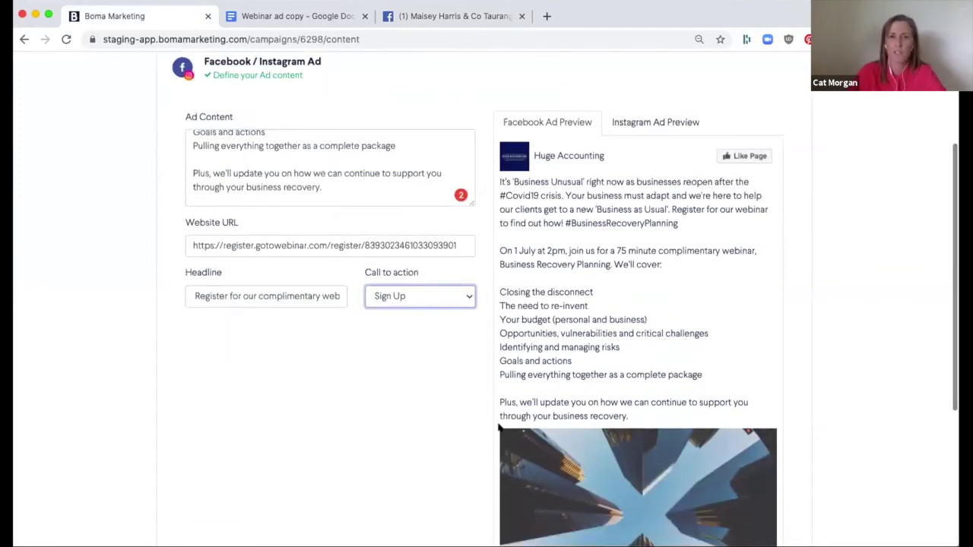
pyautogui.scroll(-5, 643, 263)
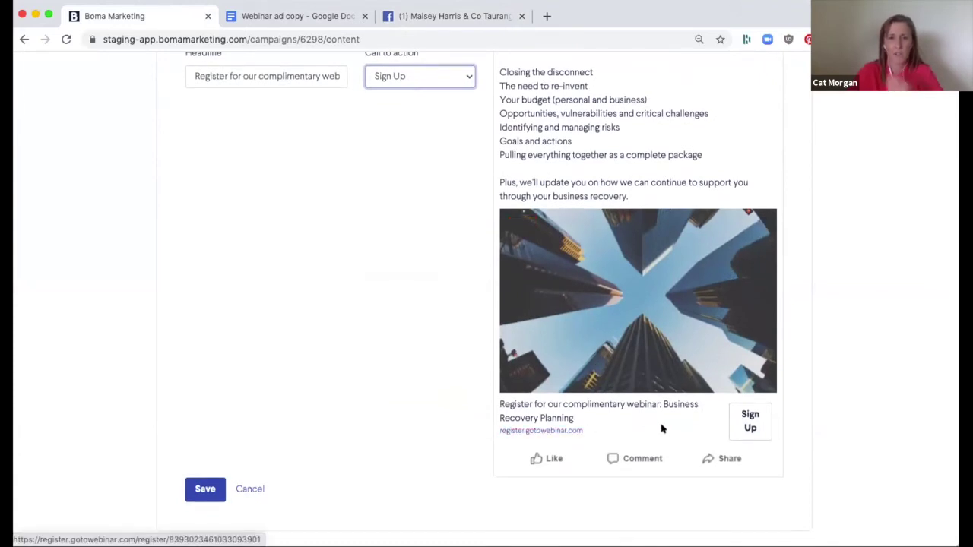
# Step: Review the complete webinar ad in the Instagram Ad Preview
pyautogui.scroll(4, 645, 430)
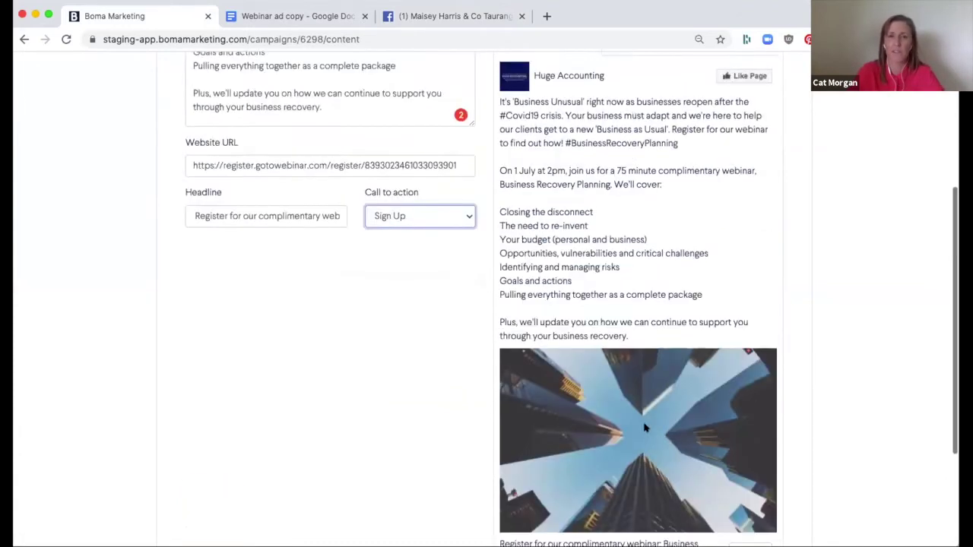
pyautogui.scroll(3, 644, 428)
pyautogui.click(668, 159)
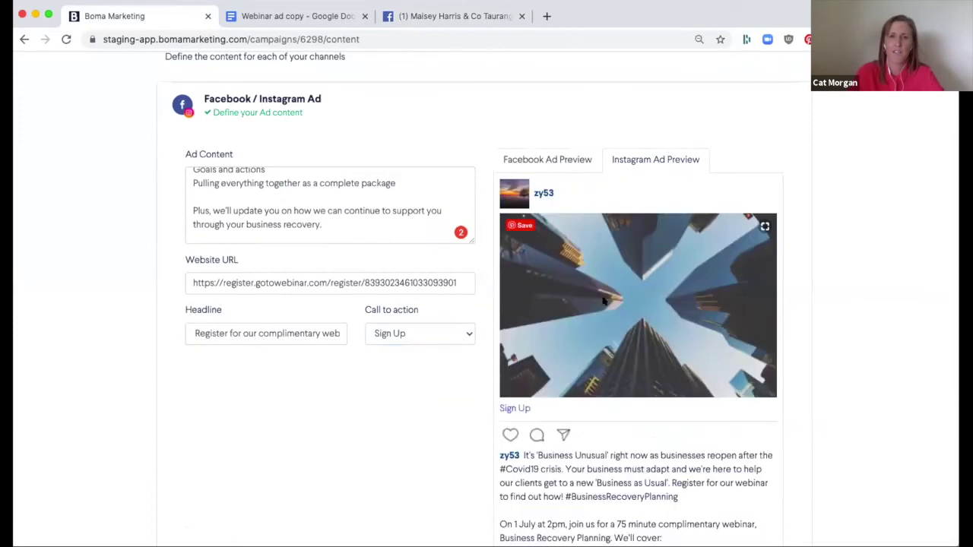
pyautogui.scroll(-7, 603, 304)
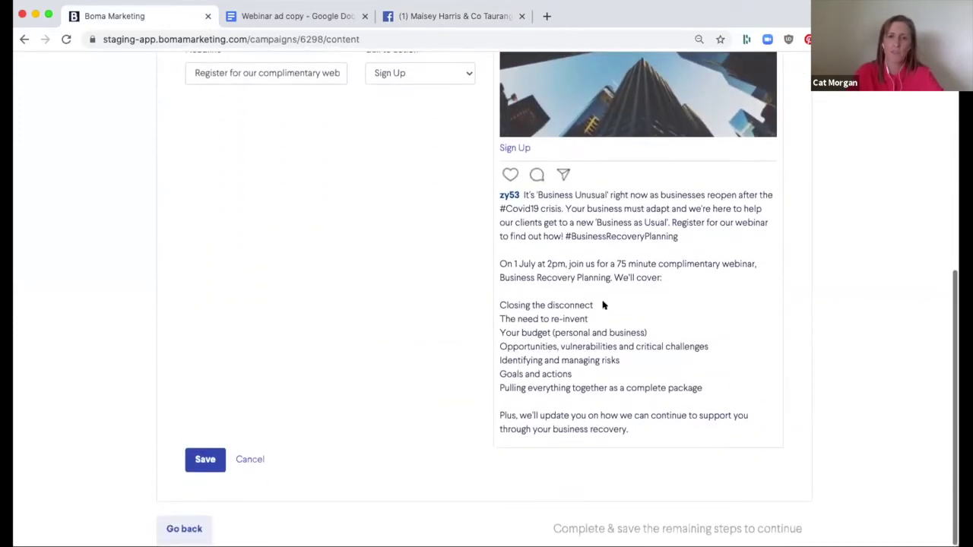
pyautogui.scroll(6, 603, 304)
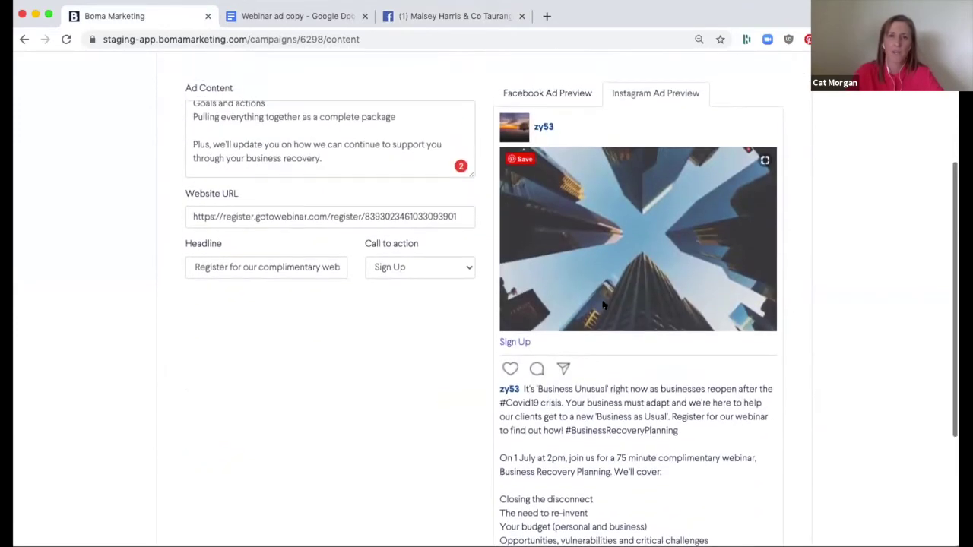
pyautogui.scroll(-6, 603, 304)
# Step: Save the ad content, continue to Review & Send, and check the campaign's audience, budget, duration and Facebook preview
pyautogui.click(206, 453)
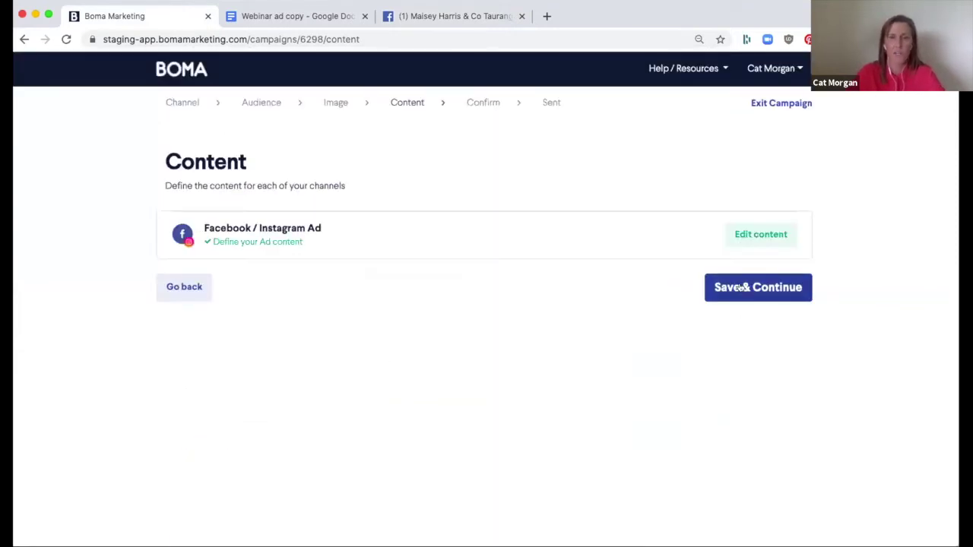
pyautogui.click(740, 287)
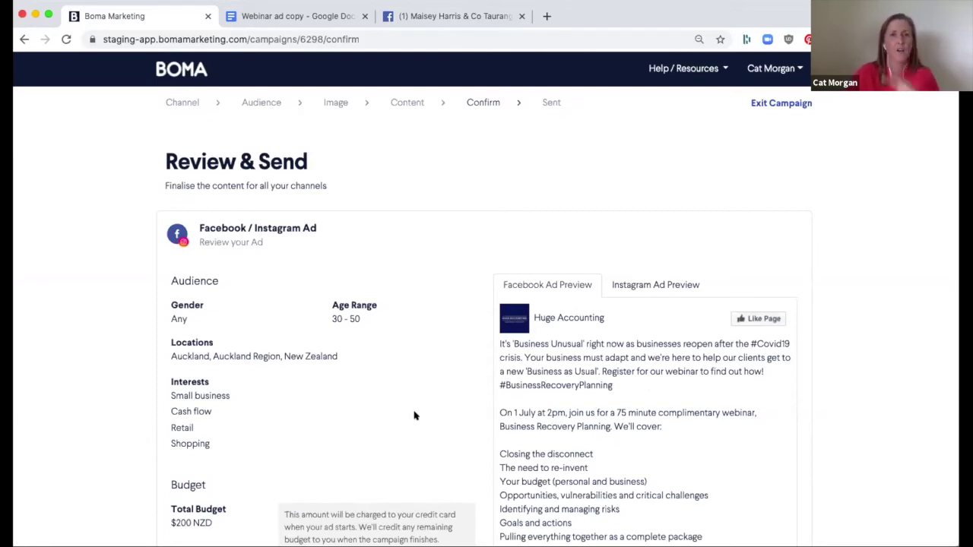
pyautogui.scroll(-1, 425, 390)
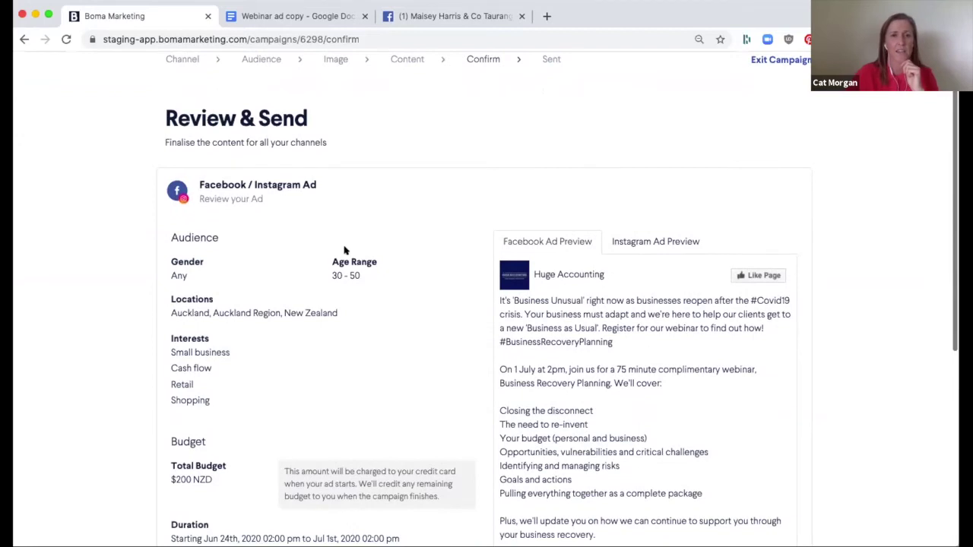
pyautogui.scroll(-3, 362, 355)
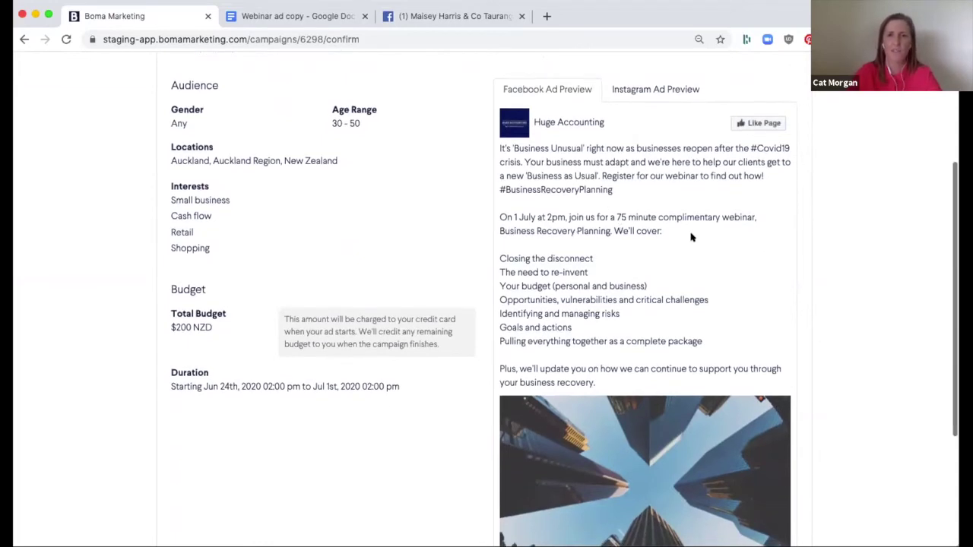
pyautogui.scroll(-4, 640, 245)
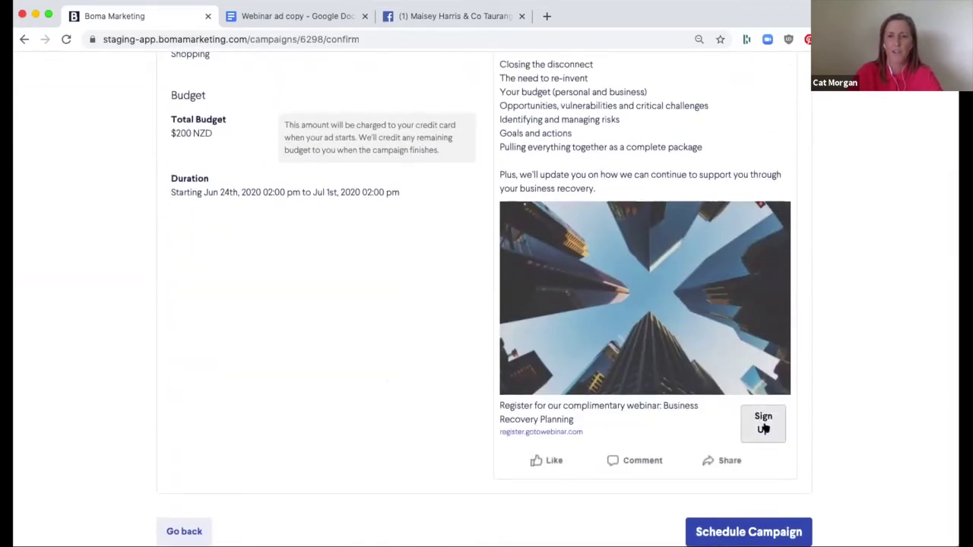
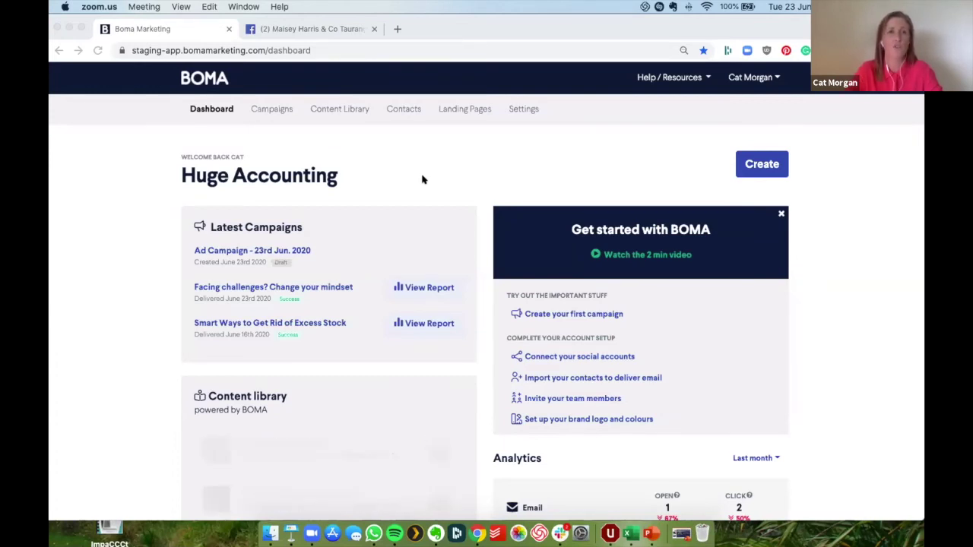
# Step: Open the "Business Recover Webinar - download" landing page and correct its form name to "Business Recovery Webinar - download"
pyautogui.click(468, 109)
pyautogui.click(468, 109)
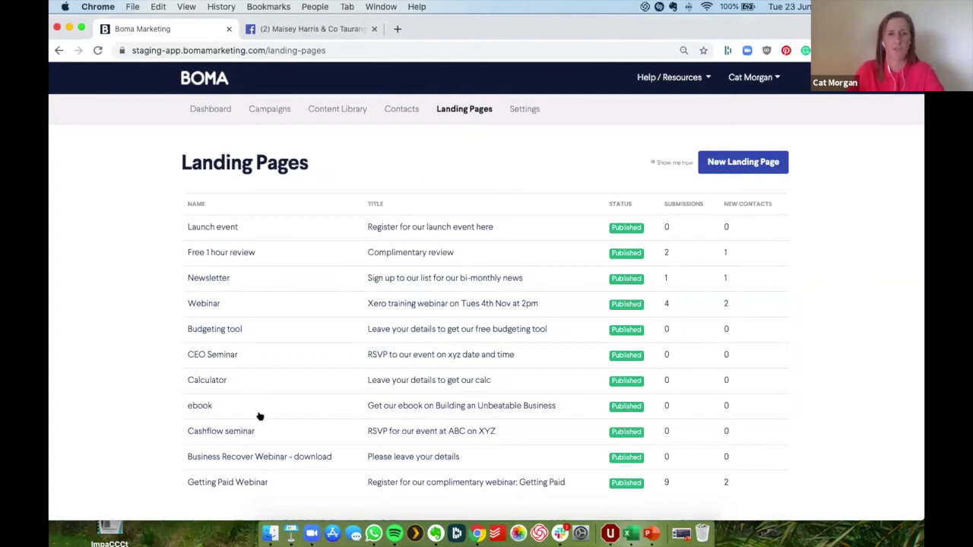
pyautogui.click(257, 457)
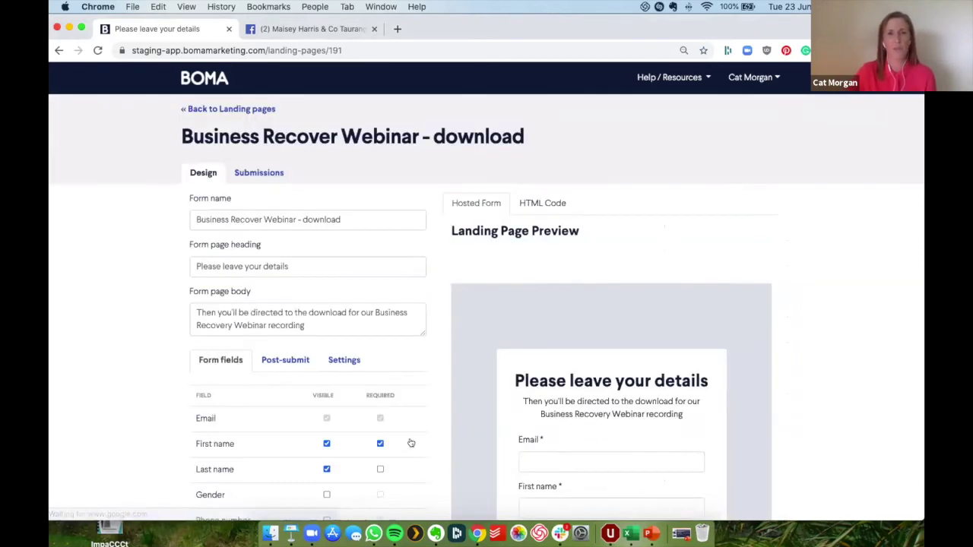
pyautogui.click(269, 214)
pyautogui.write('y')
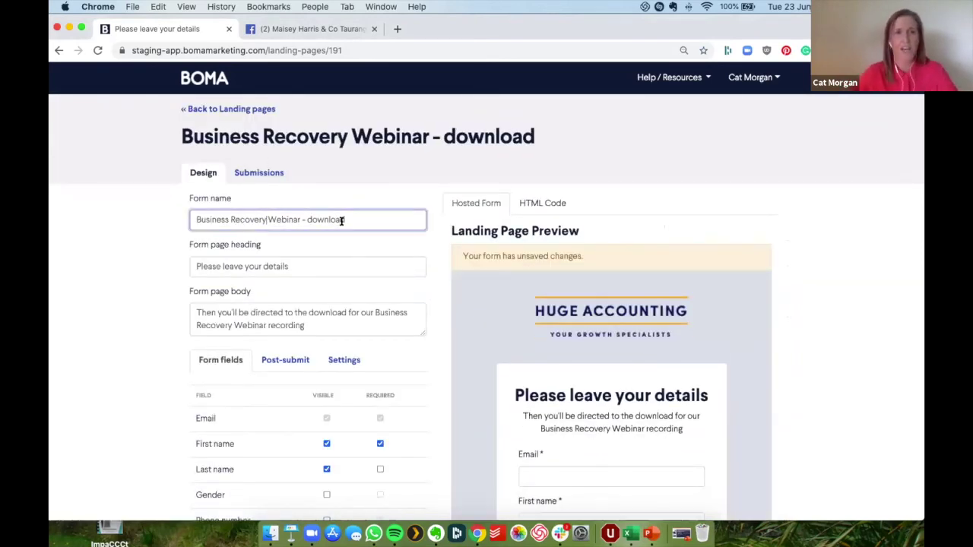
# Step: Examine the landing page's visible and required form fields, consent checkbox and hosted form preview
pyautogui.scroll(-2, 276, 212)
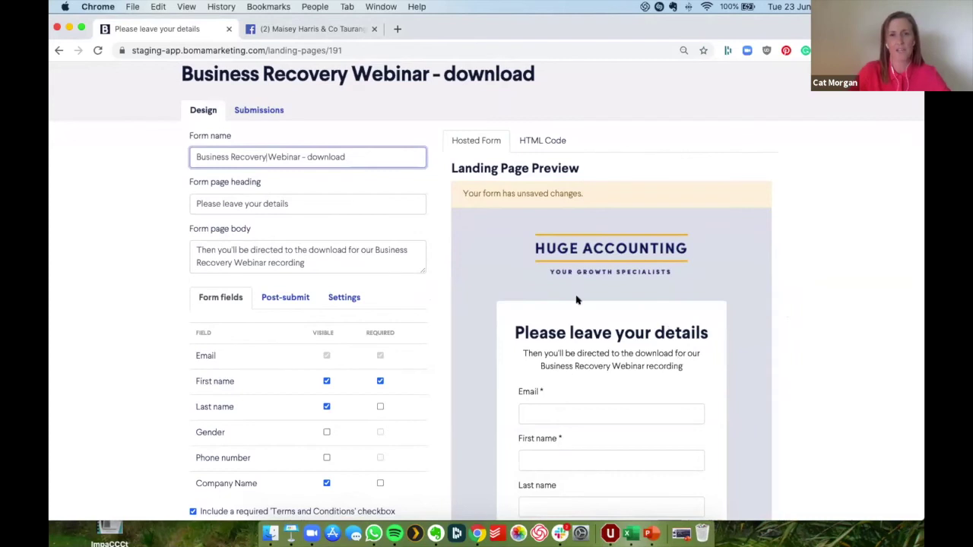
pyautogui.scroll(-2, 586, 359)
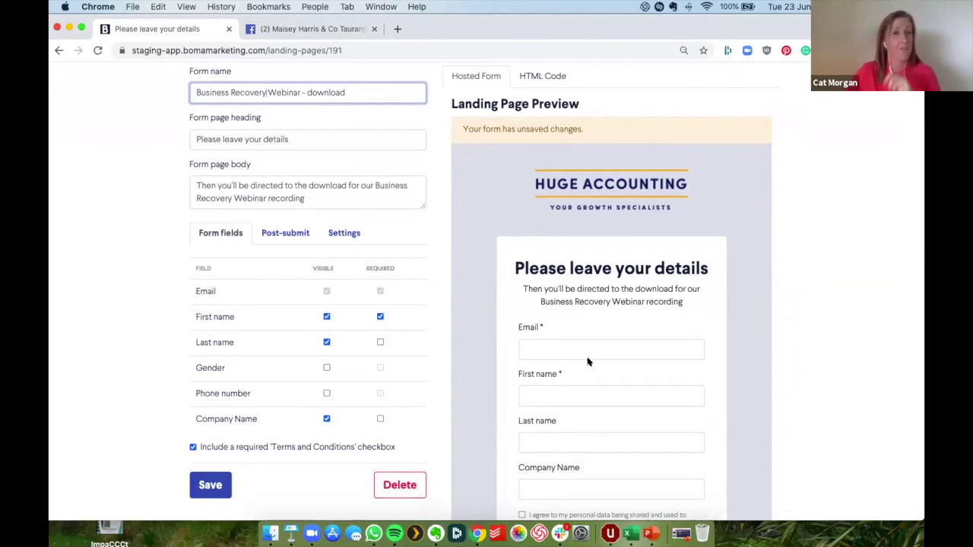
pyautogui.scroll(-2, 587, 362)
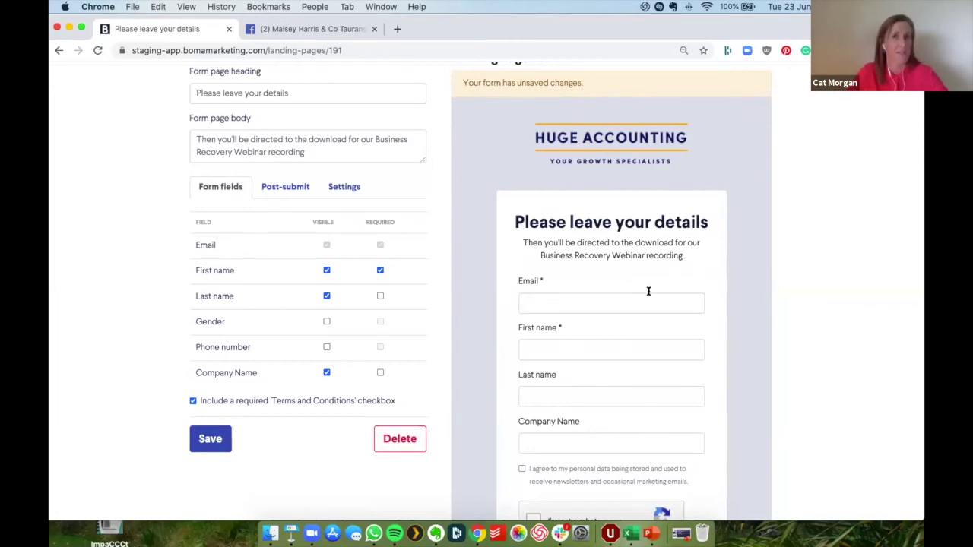
pyautogui.scroll(-2, 648, 291)
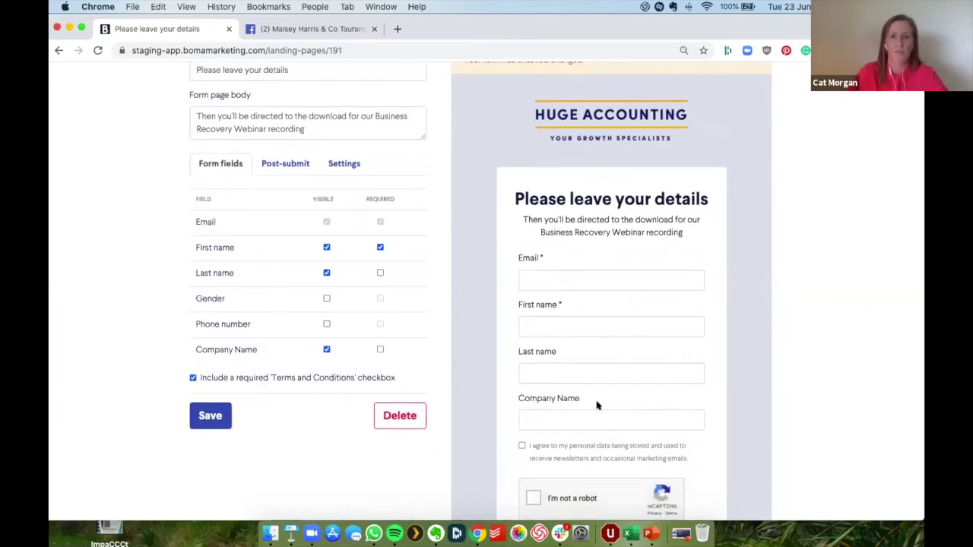
pyautogui.scroll(-1, 597, 405)
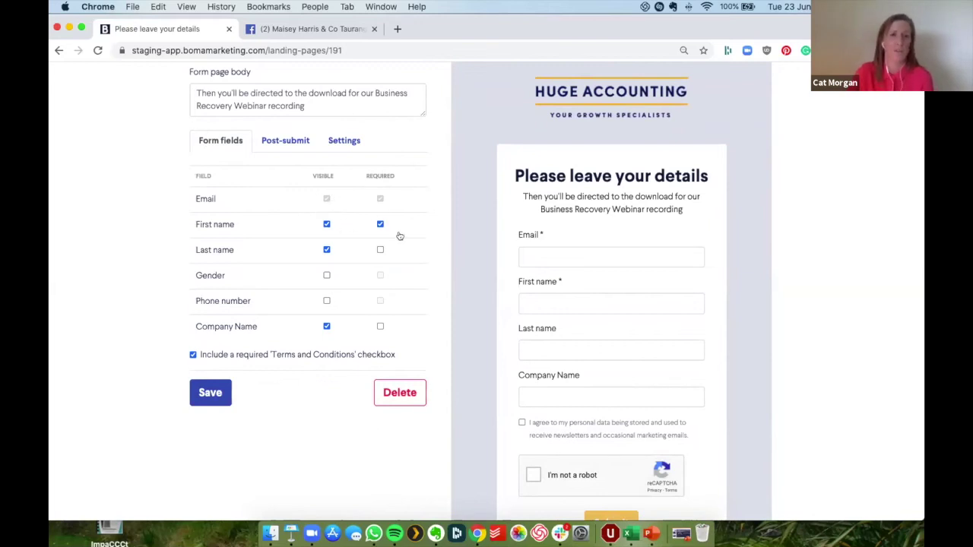
pyautogui.scroll(-3, 398, 256)
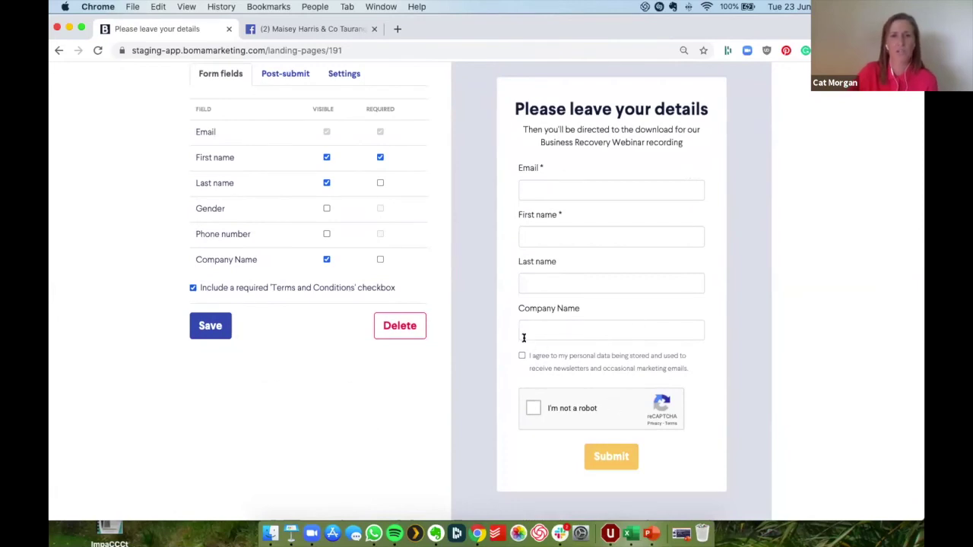
pyautogui.scroll(-1, 692, 373)
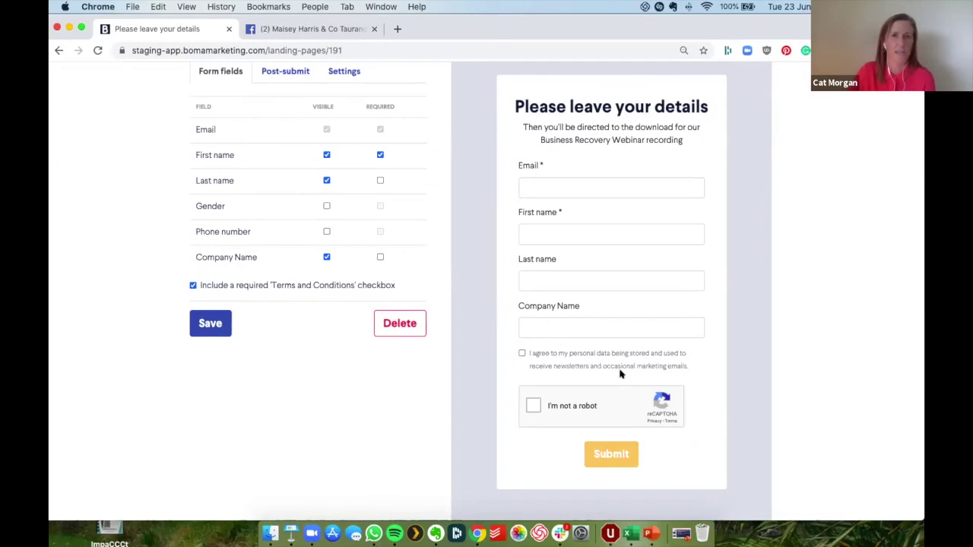
pyautogui.scroll(1, 621, 384)
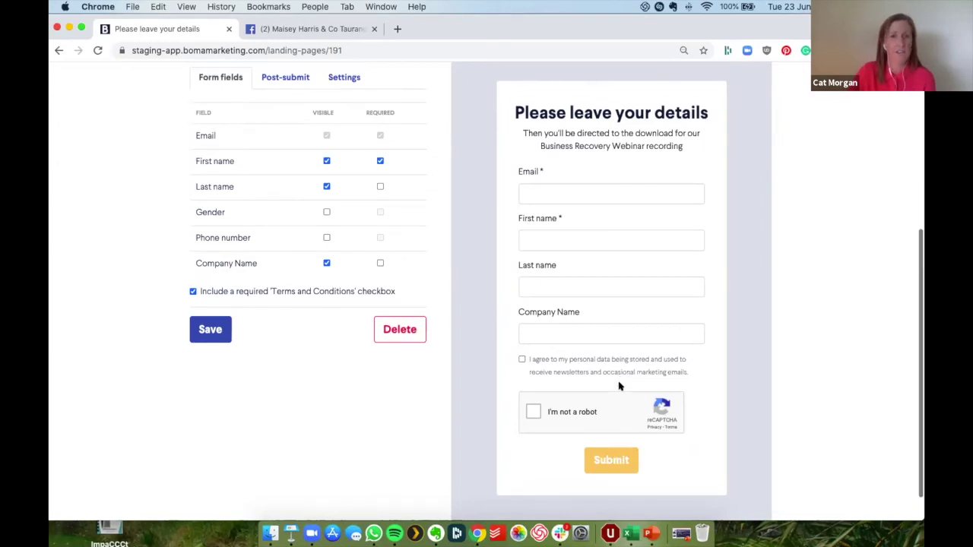
pyautogui.scroll(5, 620, 386)
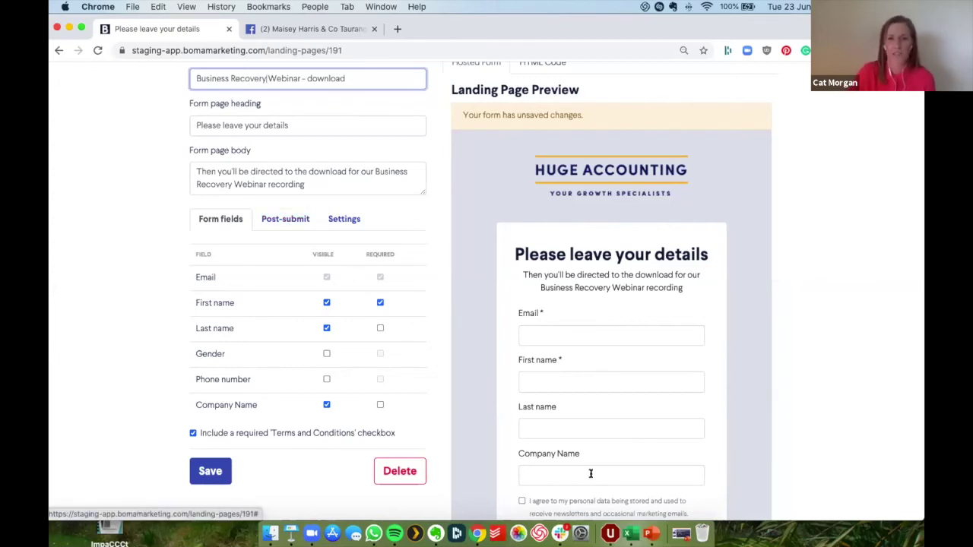
pyautogui.scroll(-2, 580, 500)
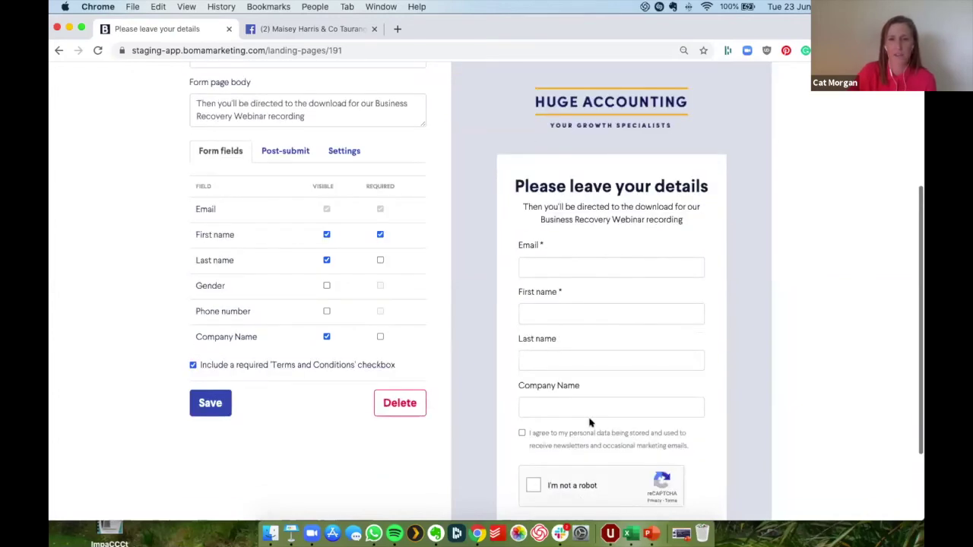
pyautogui.scroll(-2, 591, 423)
pyautogui.scroll(5, 443, 335)
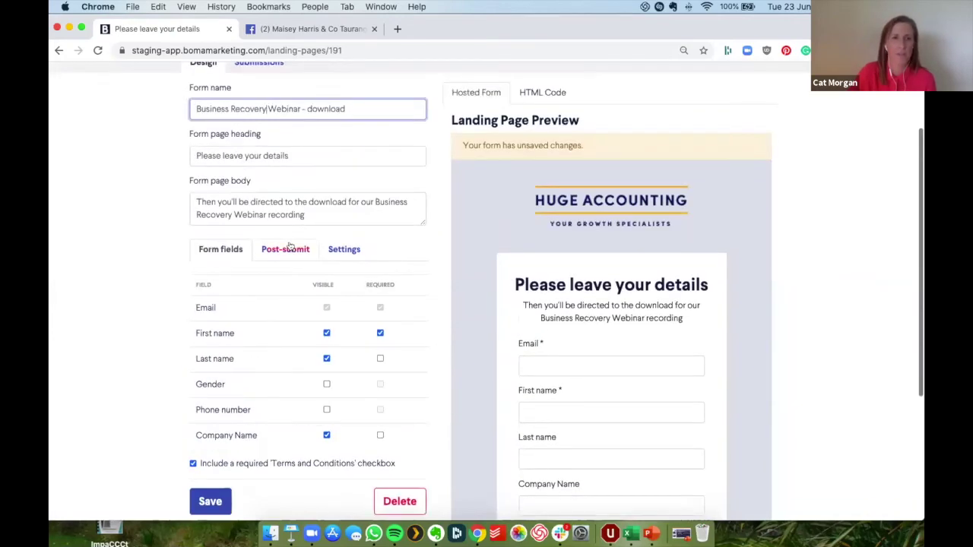
# Step: Review the landing page's post-submit destination and its settings for contact tags, notification email, hosting domain and theme
pyautogui.click(285, 249)
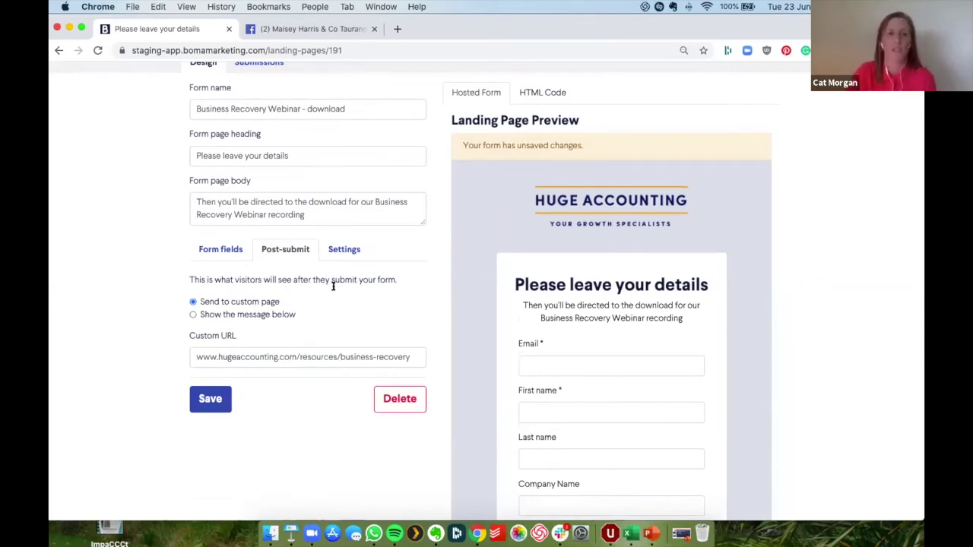
pyautogui.click(353, 250)
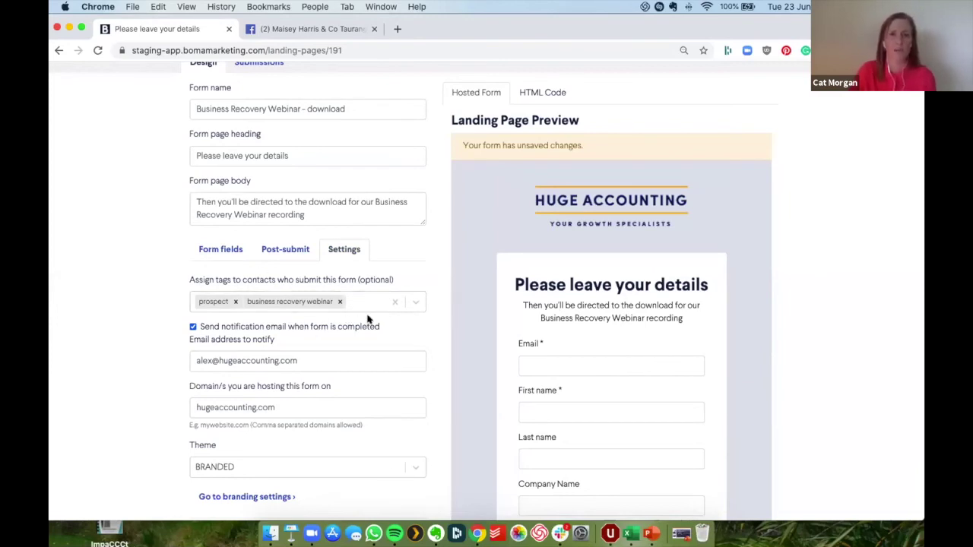
pyautogui.moveTo(315, 361); pyautogui.dragTo(177, 365)
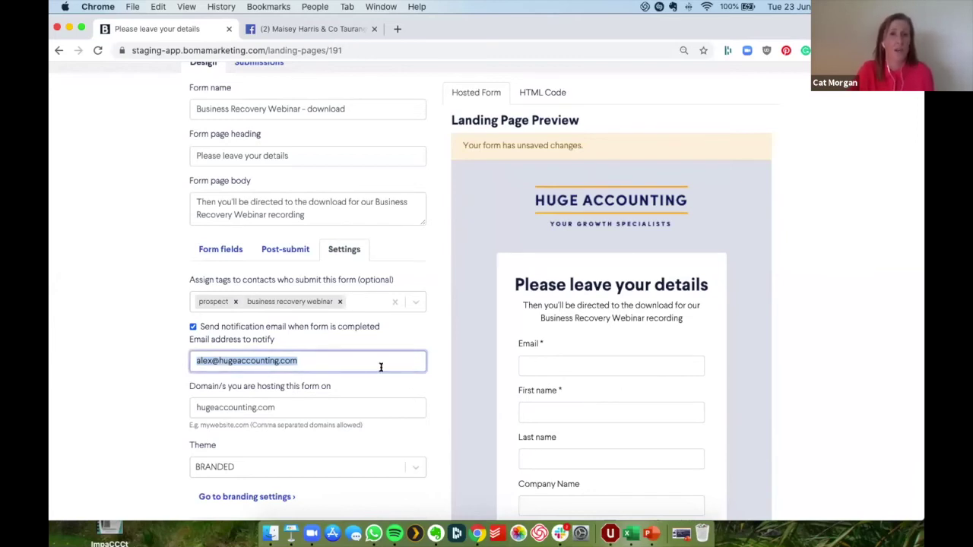
pyautogui.scroll(-1, 381, 367)
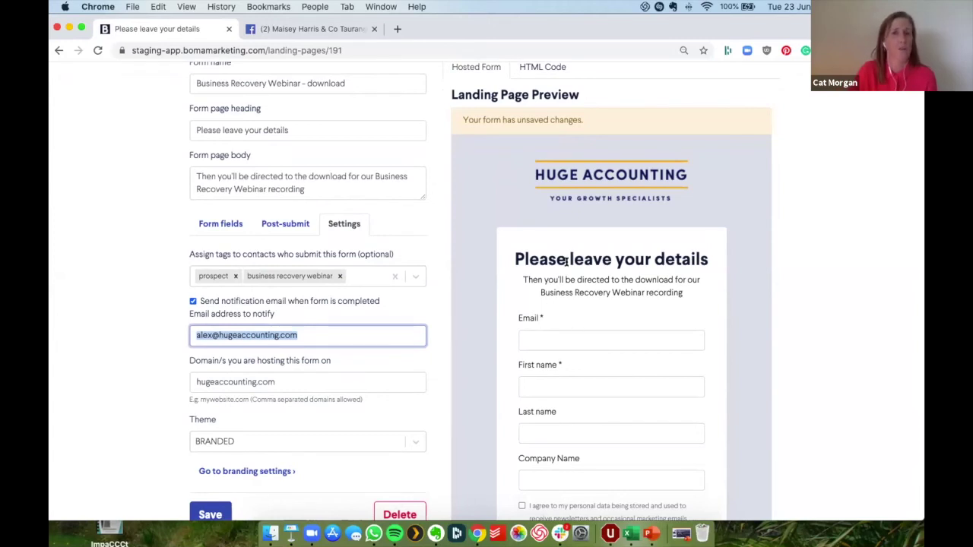
pyautogui.scroll(-1, 555, 307)
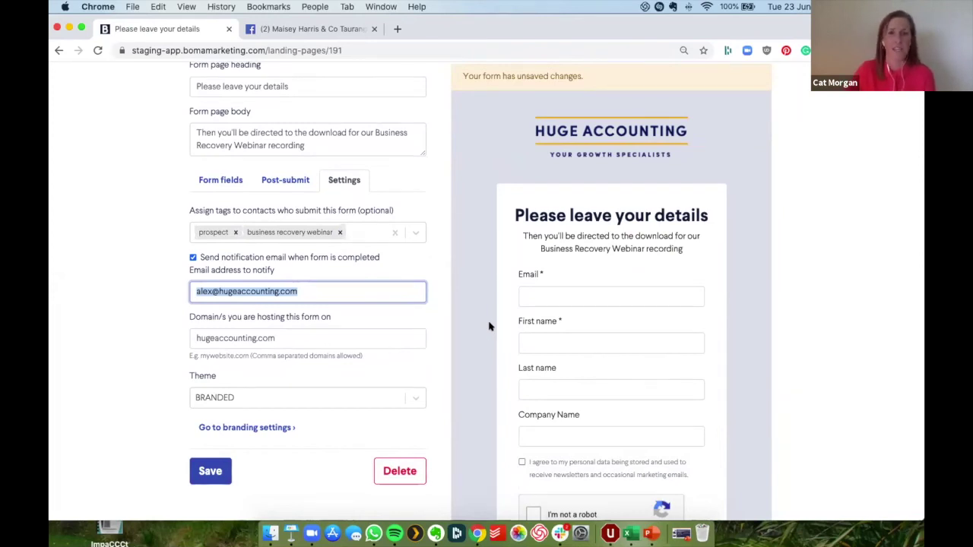
# Step: Switch to the Maisey Harris & Co Tauranga Facebook page, close the comments pop-up, and read its Business Recovery Planning webinar posts
pyautogui.click(327, 29)
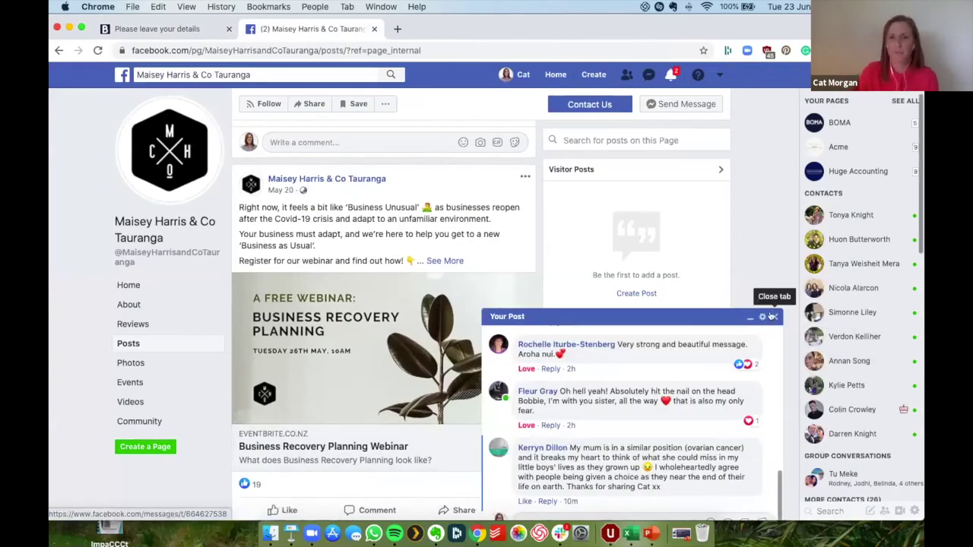
pyautogui.click(773, 317)
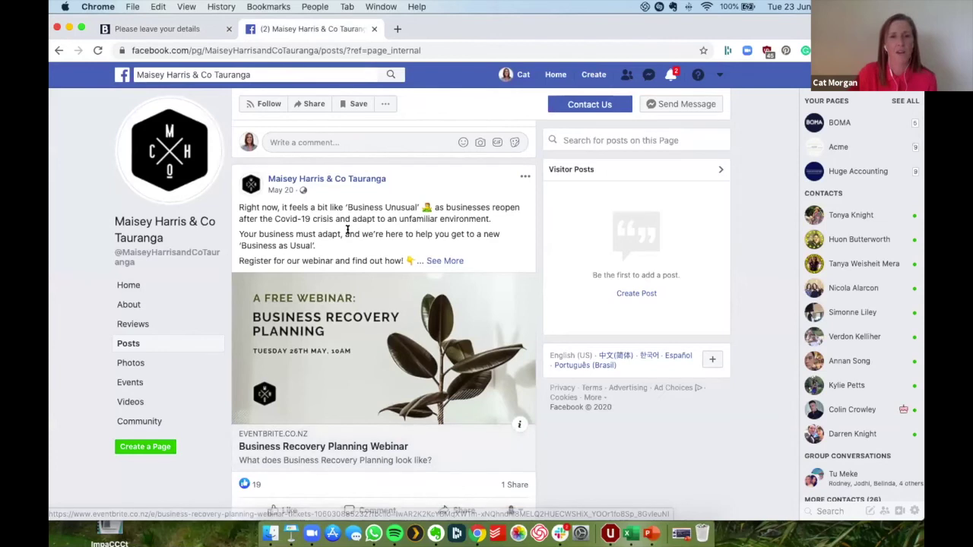
pyautogui.click(443, 260)
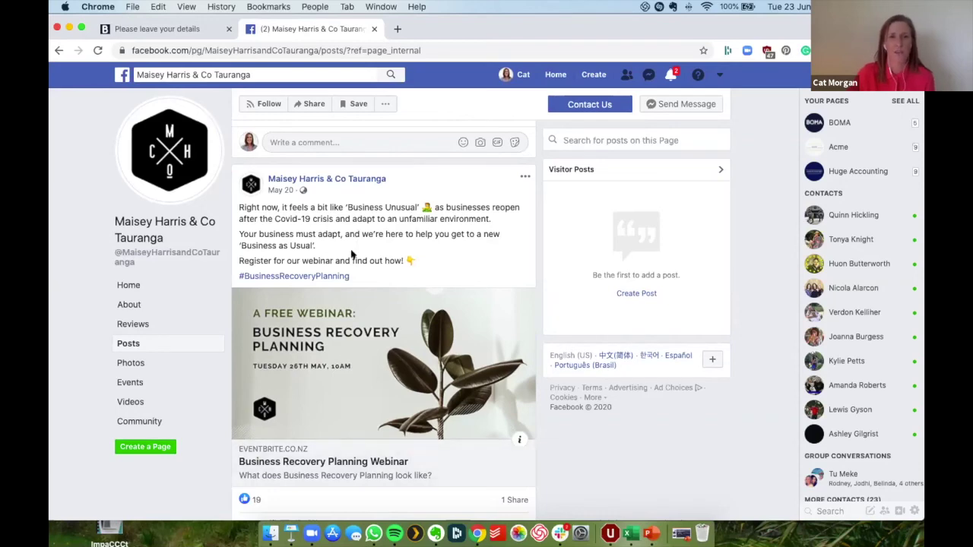
pyautogui.scroll(5, 351, 255)
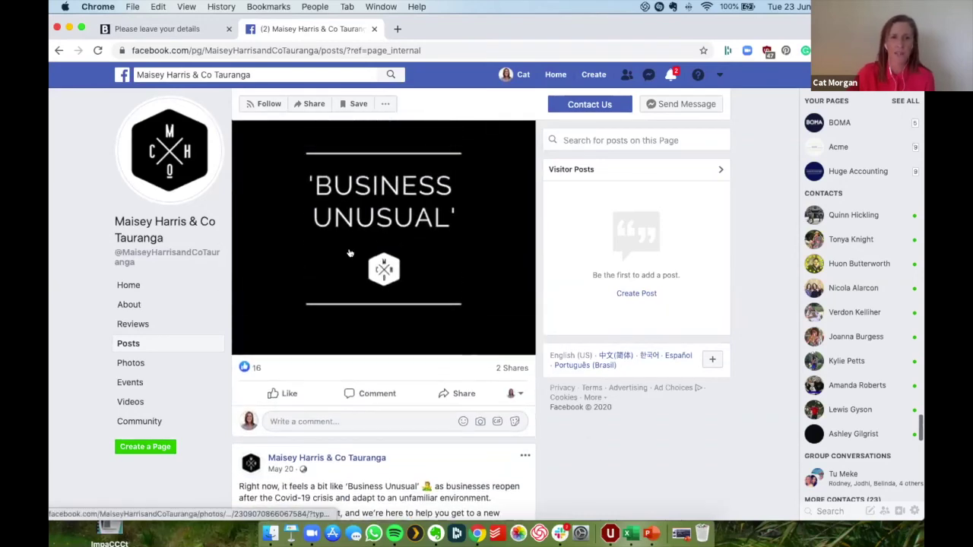
pyautogui.scroll(3, 349, 253)
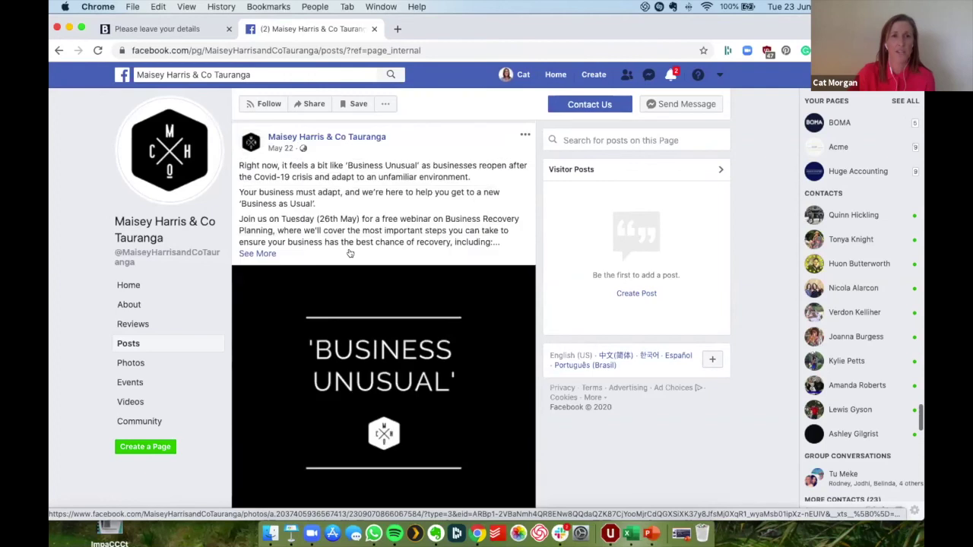